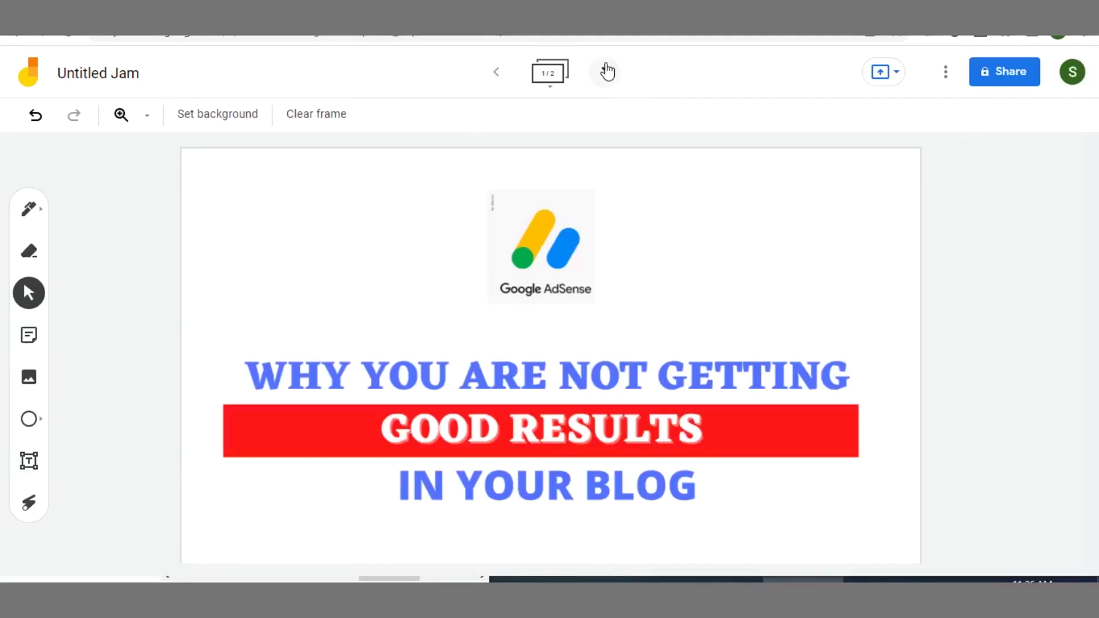
Advance the jam to frame 2, the 'YOUR BLOG MAY BE IN GOOGLE SANDBOX' headline with the AdSense logo.
click(607, 71)
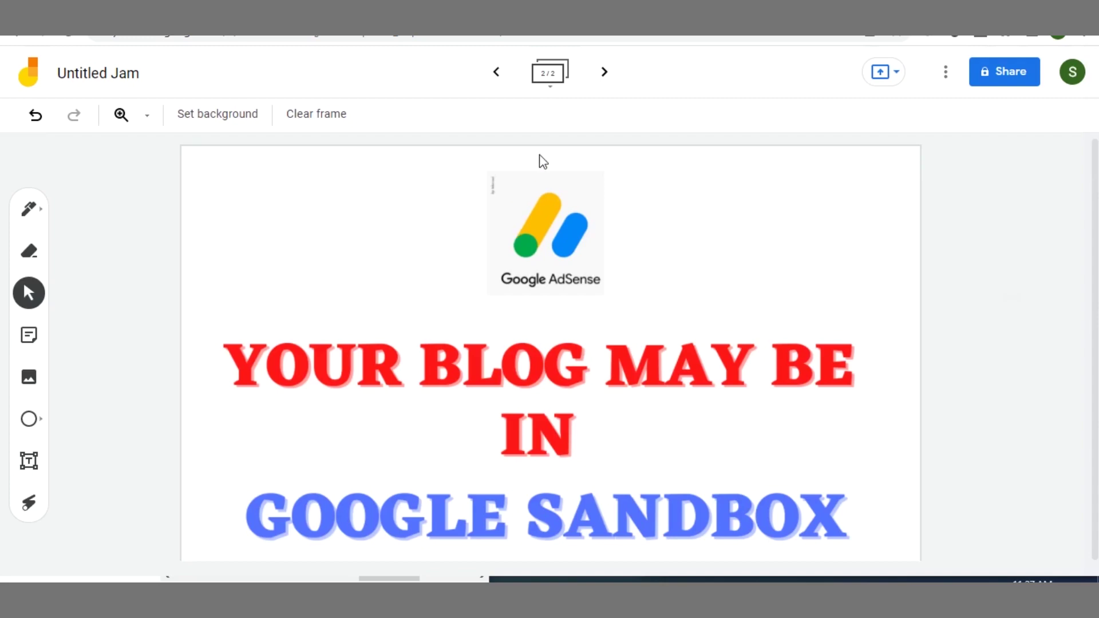
Jump back to frame 1 from the frame overview, then return to the Google Sandbox frame.
click(548, 84)
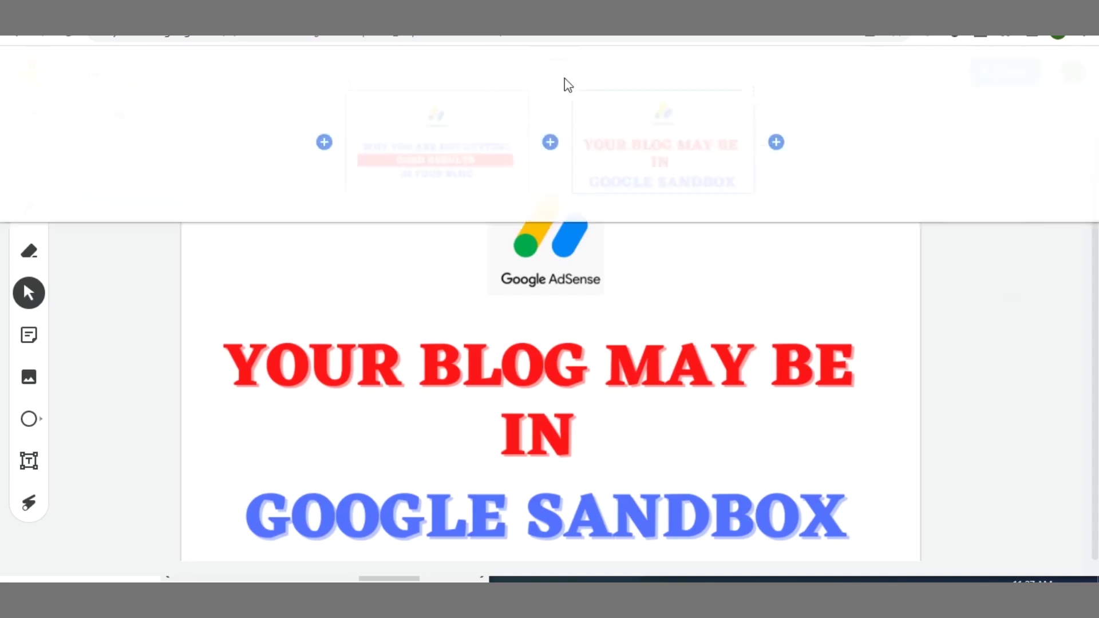
click(489, 130)
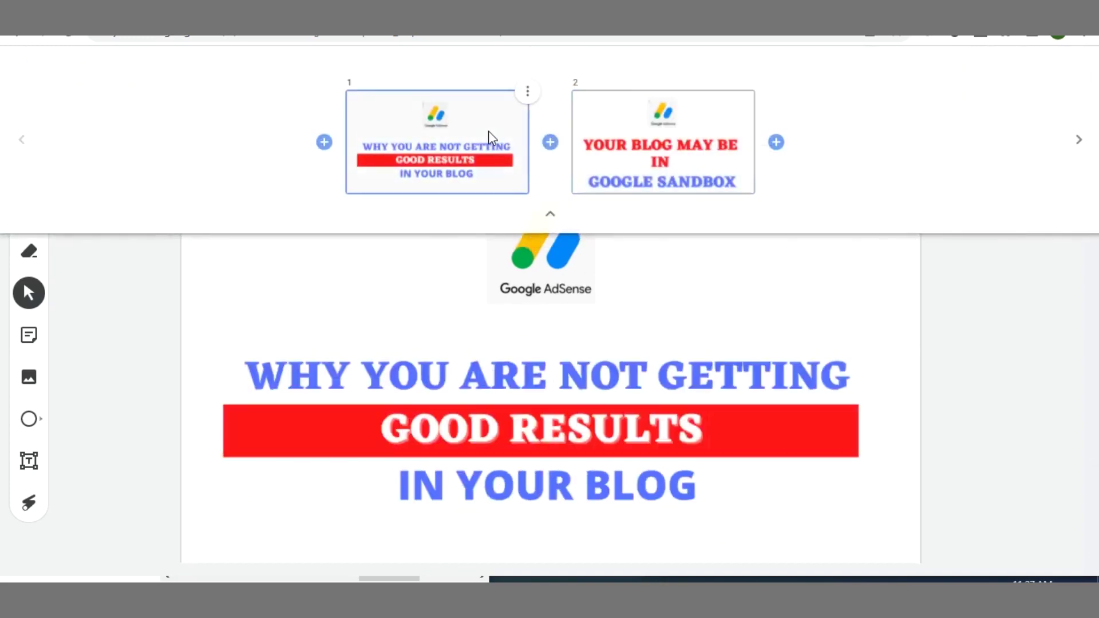
click(756, 420)
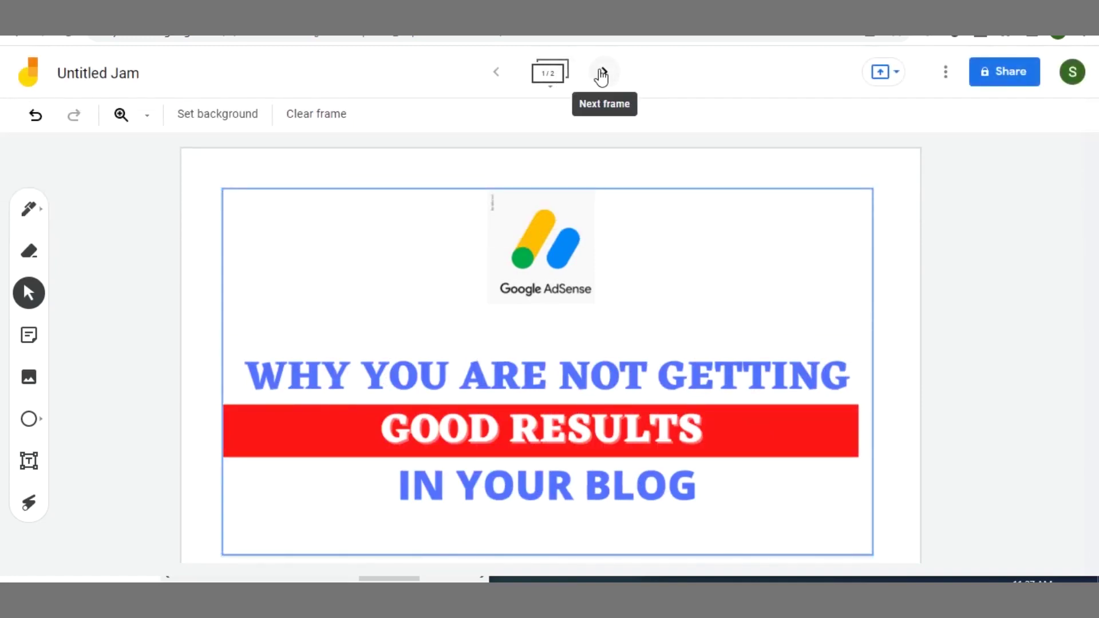
click(602, 72)
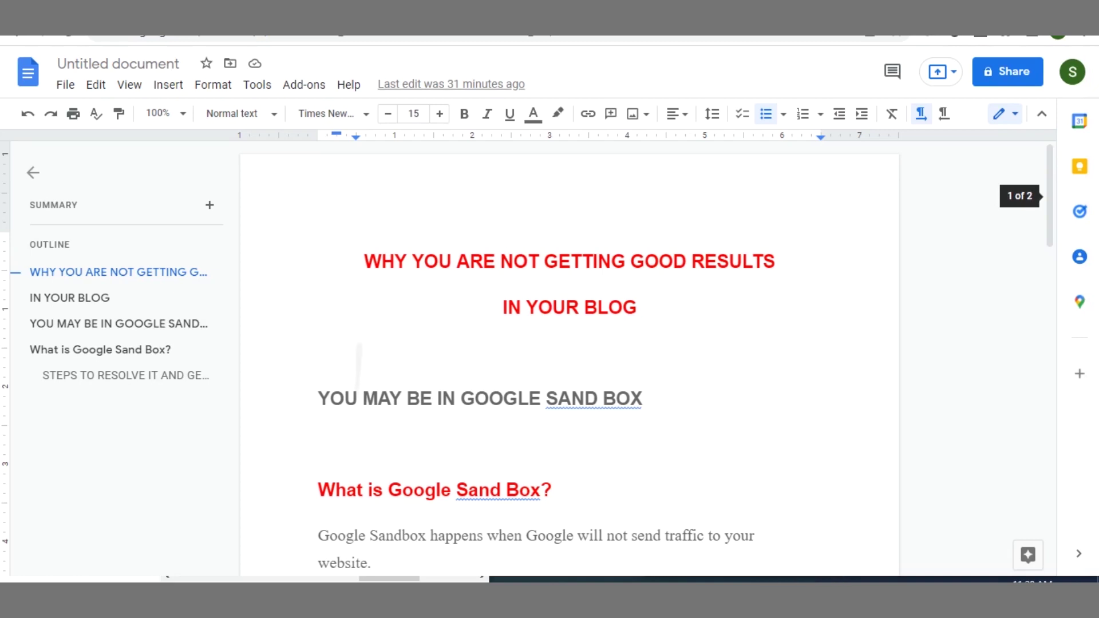
Scroll the article down to the bulleted causes, then switch to the Sandbox Checker page.
scroll(1036, 196, down, 3)
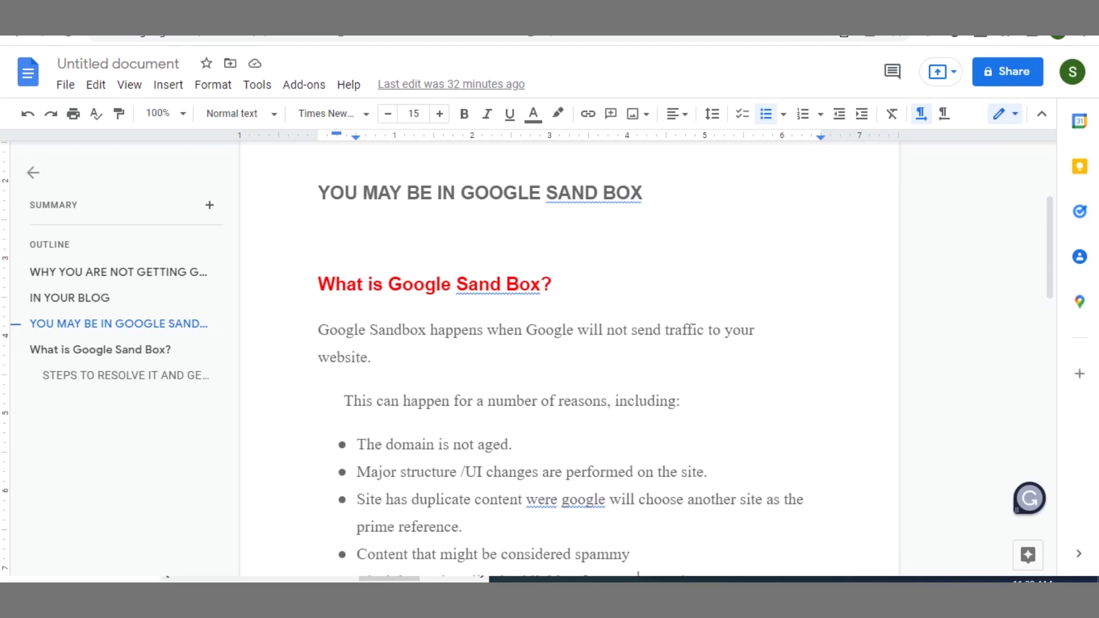
key(ctrl+Tab)
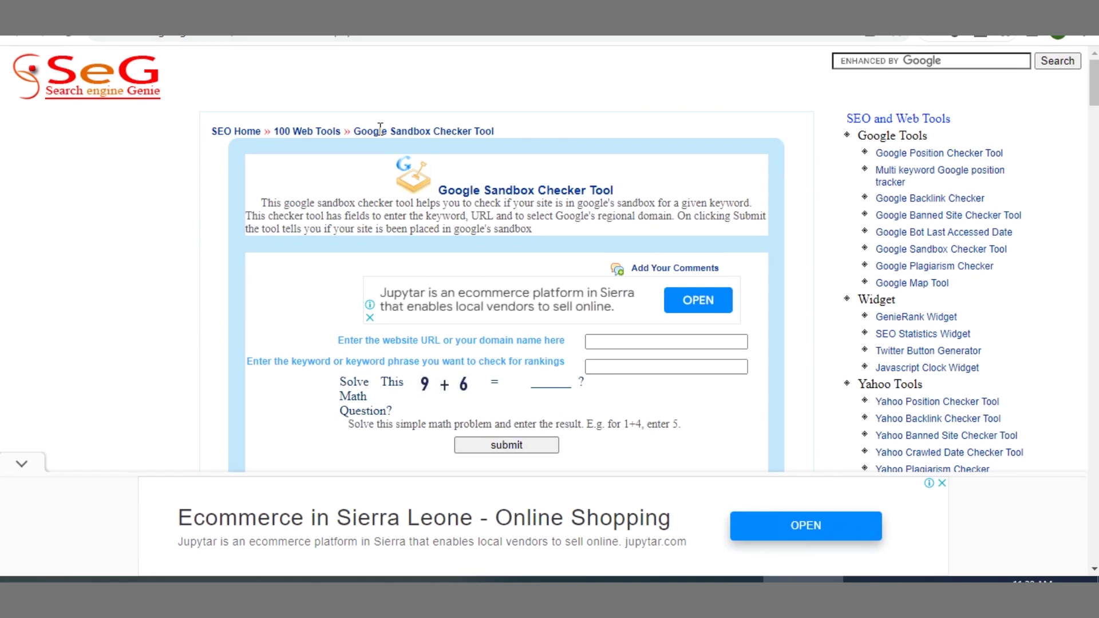
Paste the domain brightscholarship.com into the checker's website address field.
scroll(380, 127, down, 2)
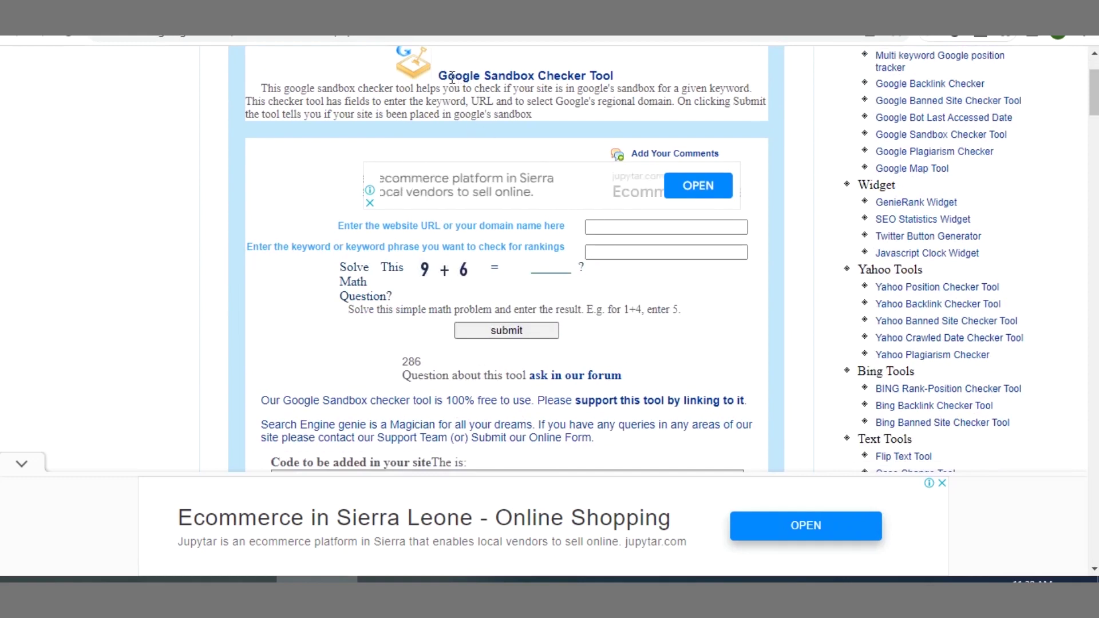
drag(442, 78, 629, 85)
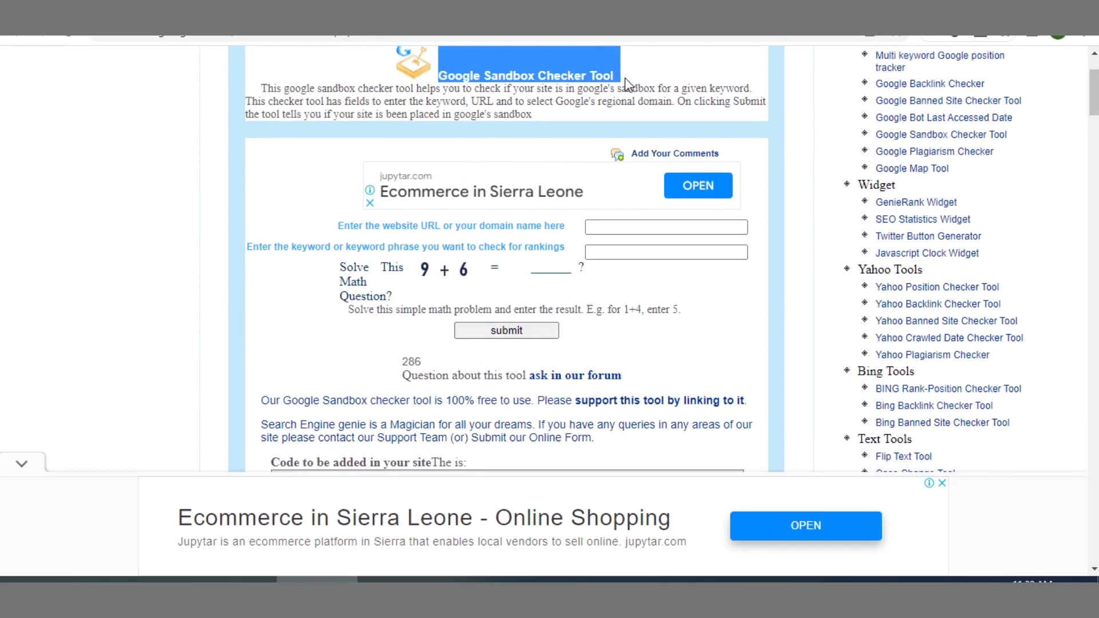
click(598, 226)
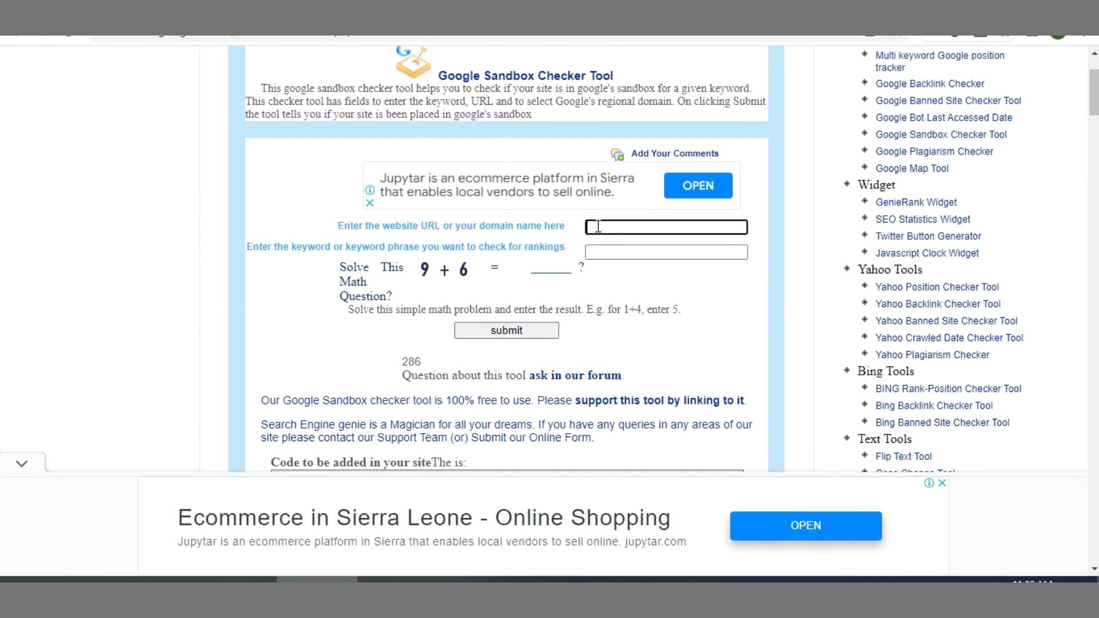
text(brightscholarship.com)
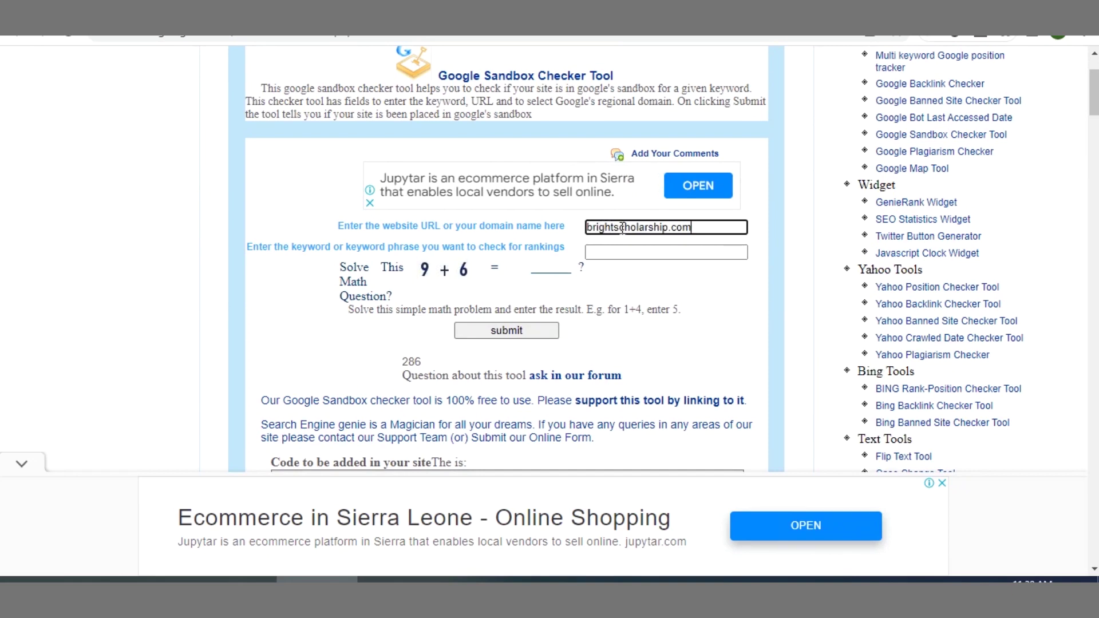
Enter 'scholarship' as the keyword and 15 as the math answer.
click(632, 254)
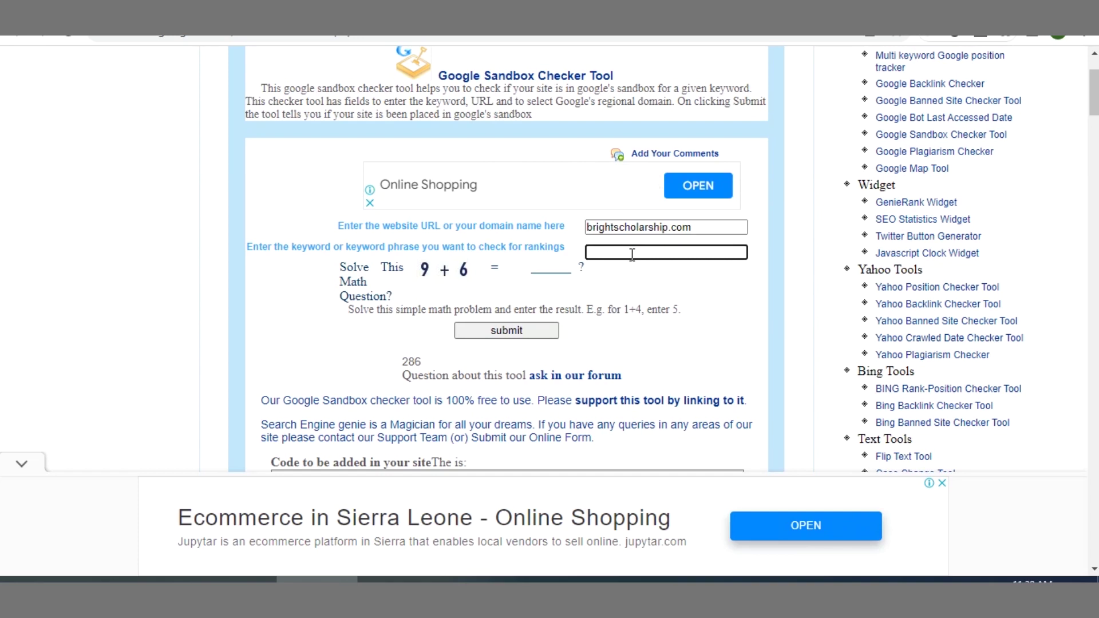
text(scholars)
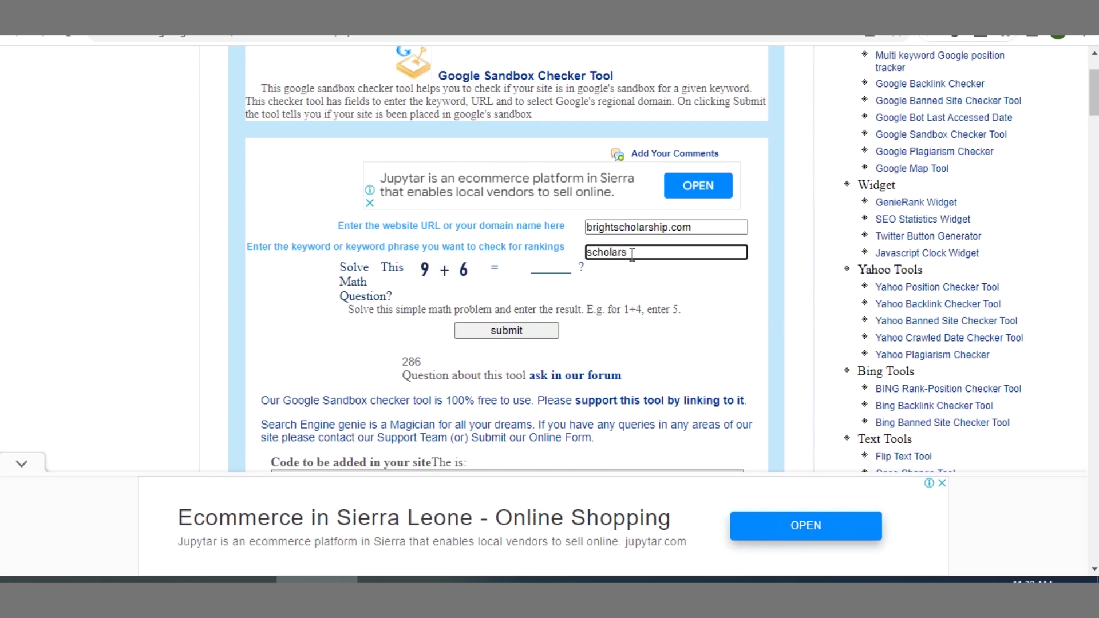
text(hip)
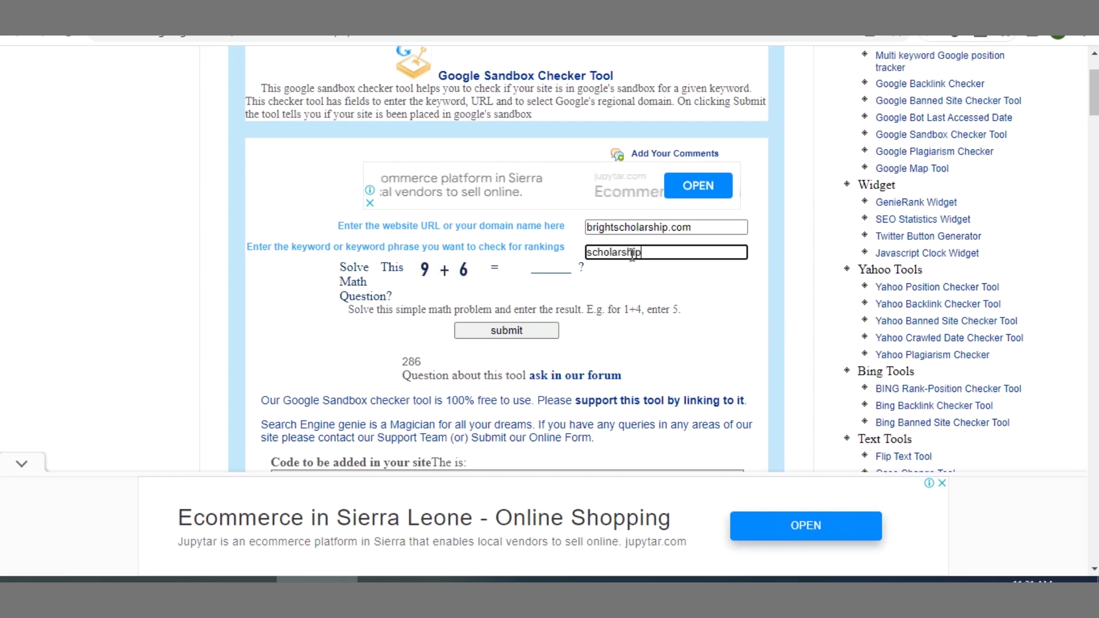
click(566, 267)
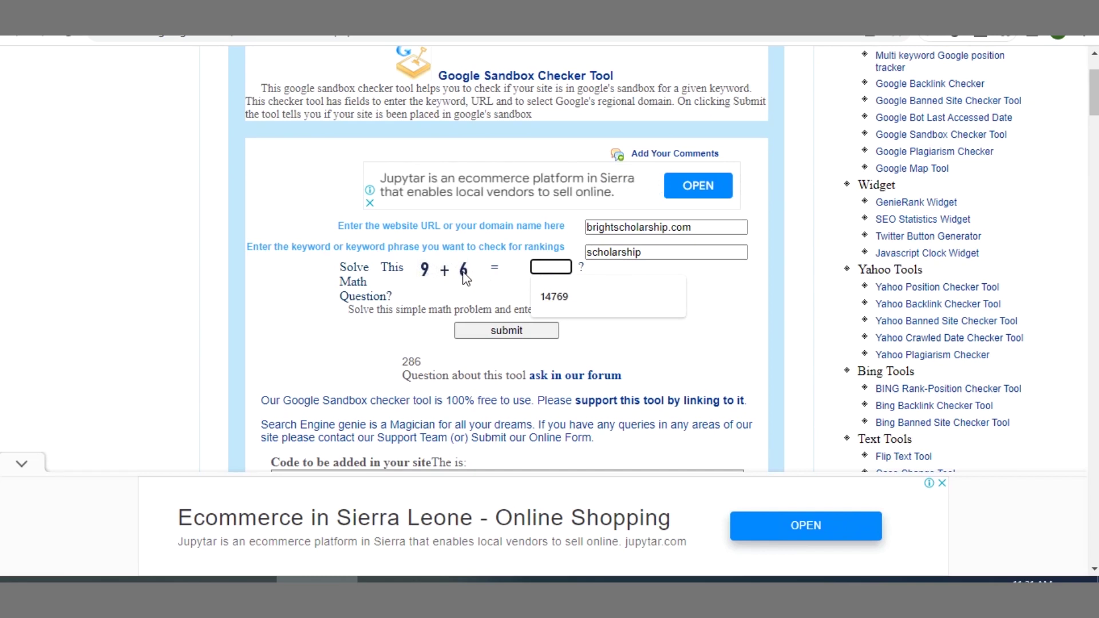
text(15)
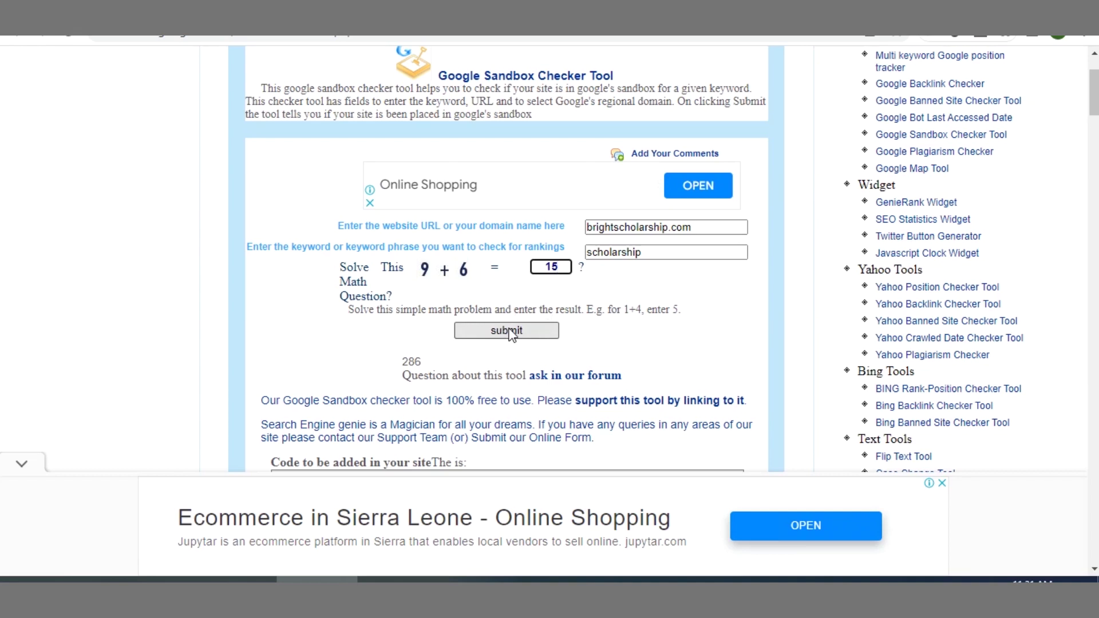
Submit the check, highlight the result saying the site is in google Sandbox, and leave the page.
click(511, 331)
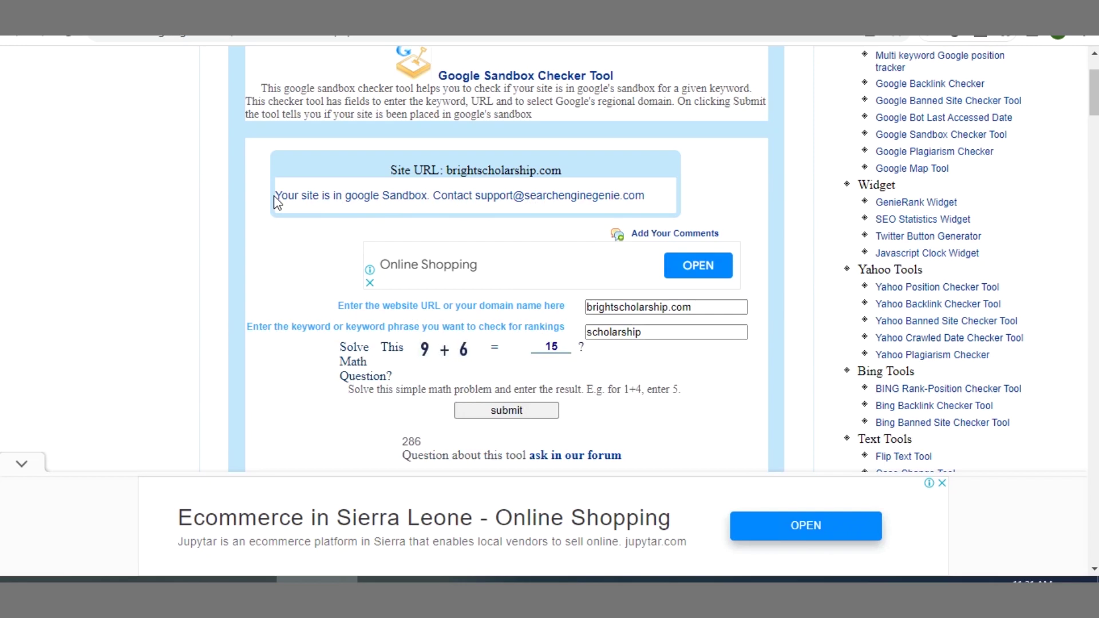
drag(274, 196, 431, 200)
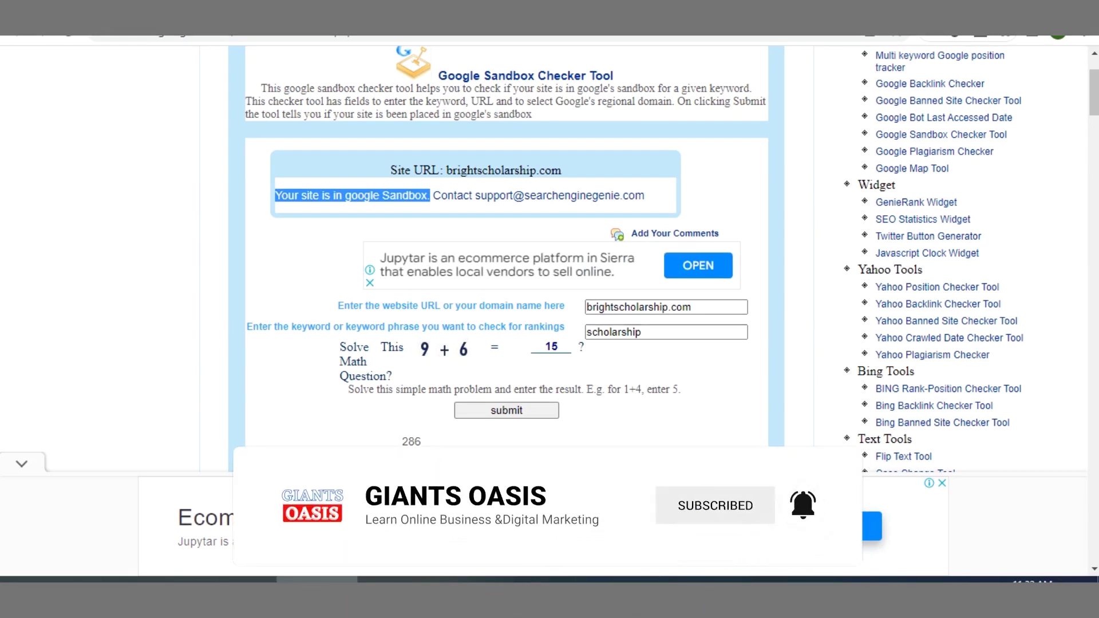
click(803, 579)
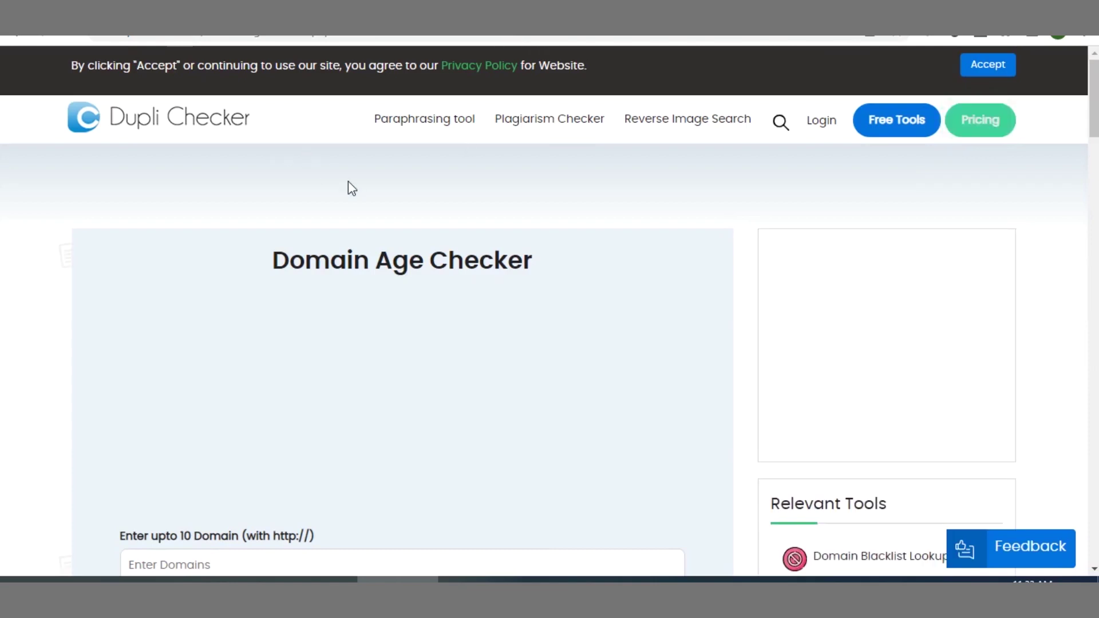
scroll(362, 277, down, 3)
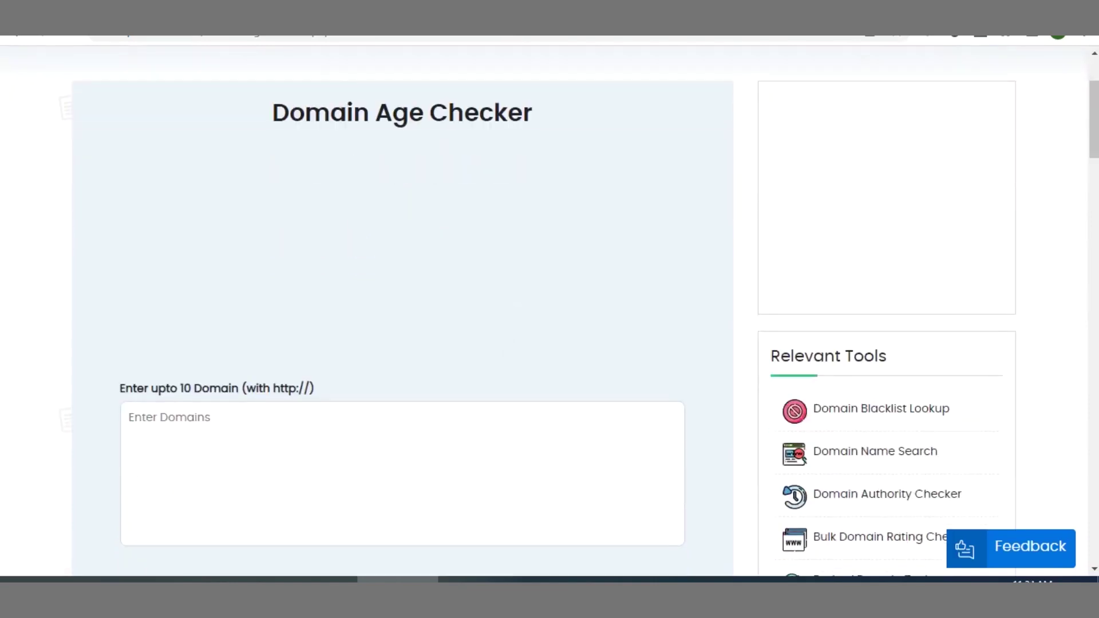
scroll(380, 437, down, 2)
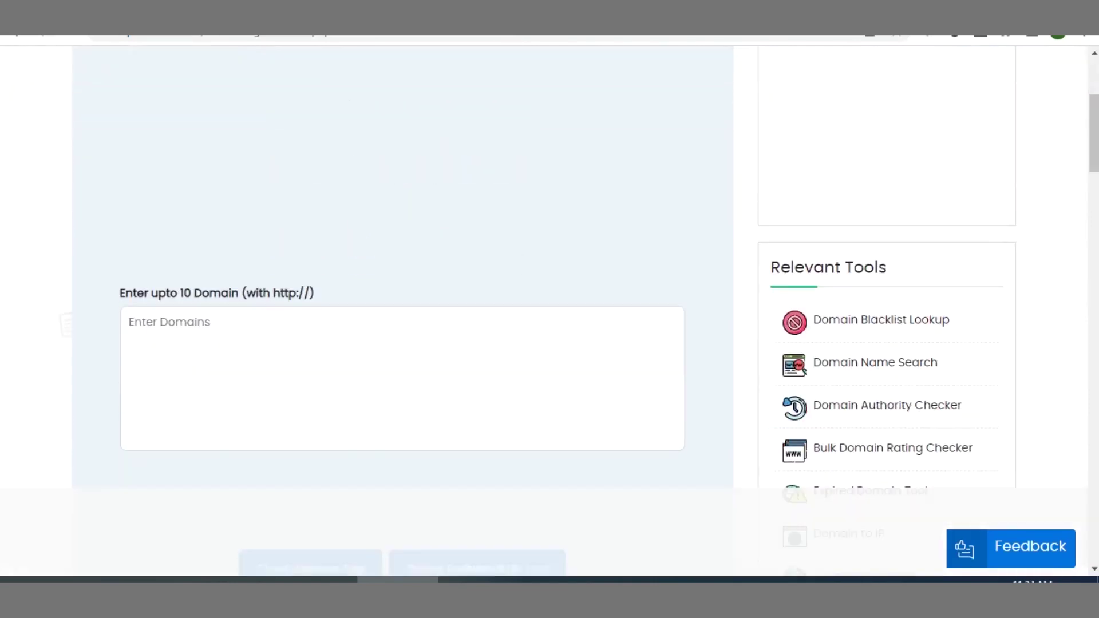
click(378, 312)
text(h)
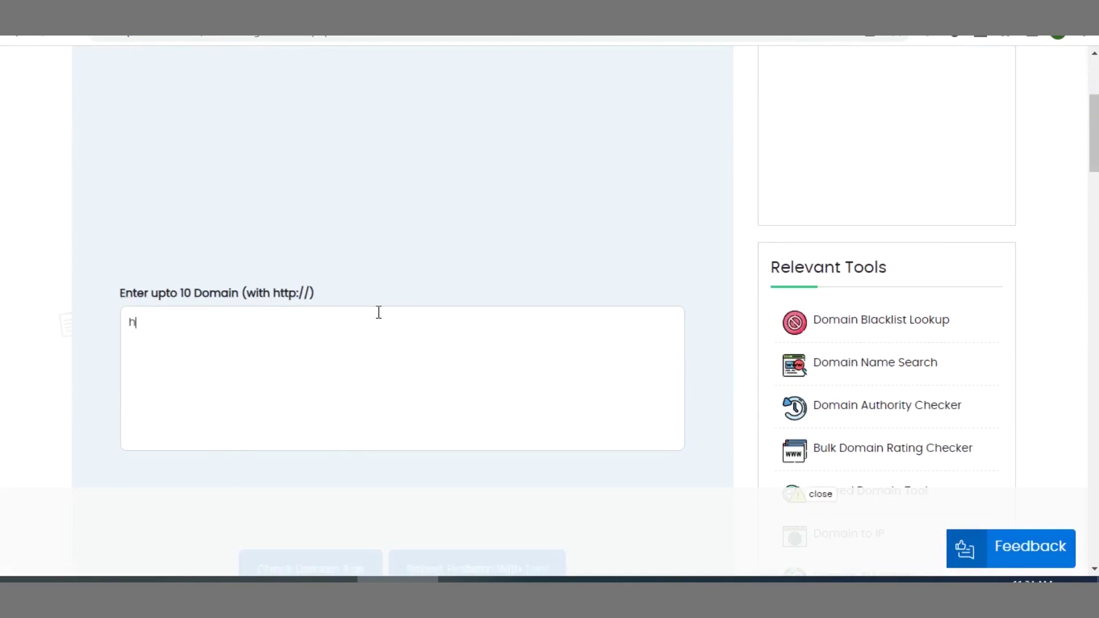
text(ttps)
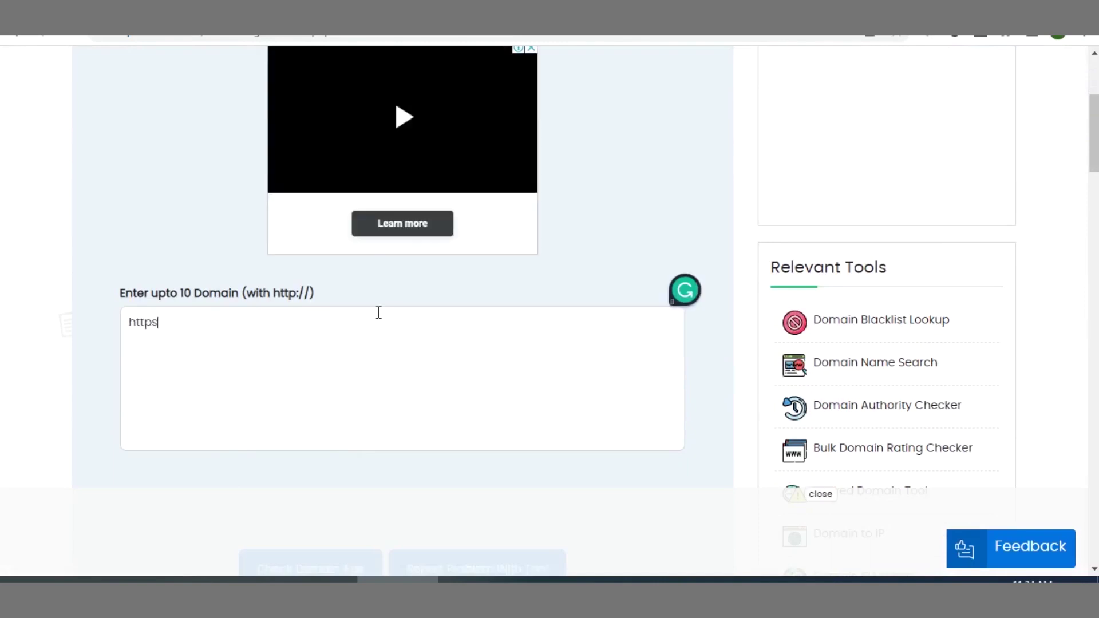
text(://)
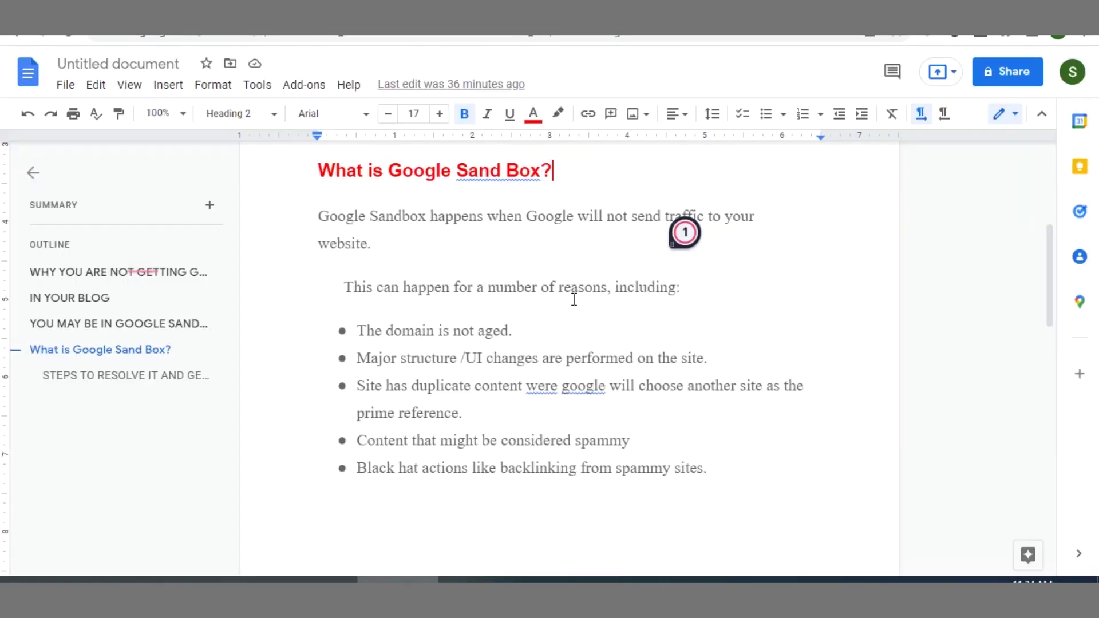
Place the caret in the five-item causes list under 'What is Google Sand Box?'.
click(595, 443)
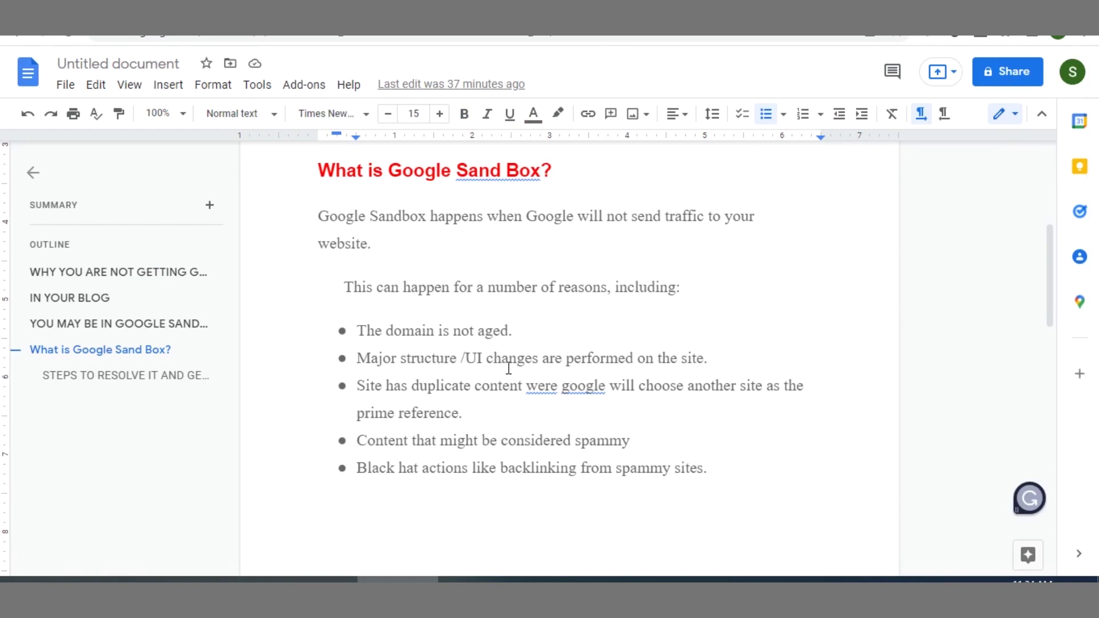
Move the caret through the causes list and definition paragraph, ending after 'website.'.
click(719, 471)
key(Down)
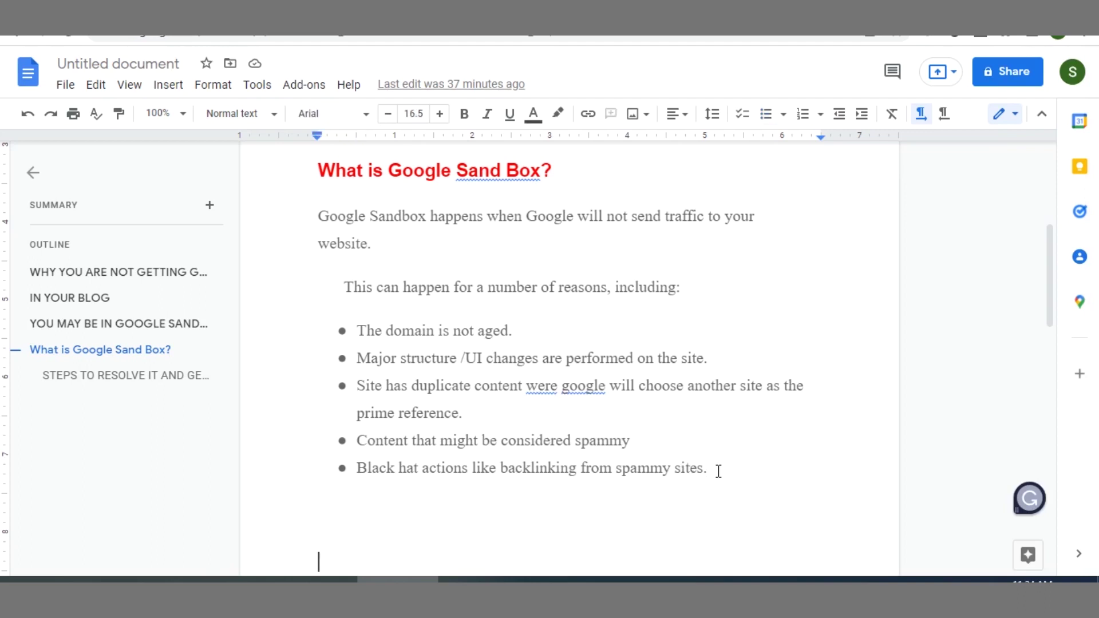
key(Up)
key(Up)
key(Up)
key(Up)
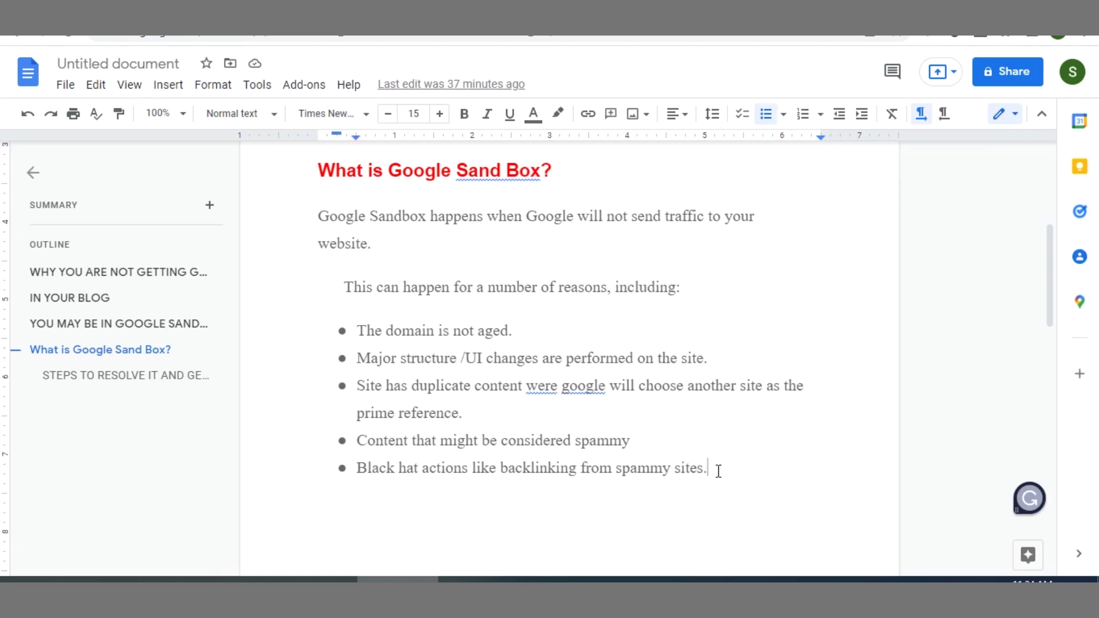
key(Up)
key(Up)
key(Up)
key(Up)
key(Up)
key(Down)
key(Down)
key(Down)
key(Down)
key(Down)
key(Down)
key(Down)
click(718, 470)
click(716, 270)
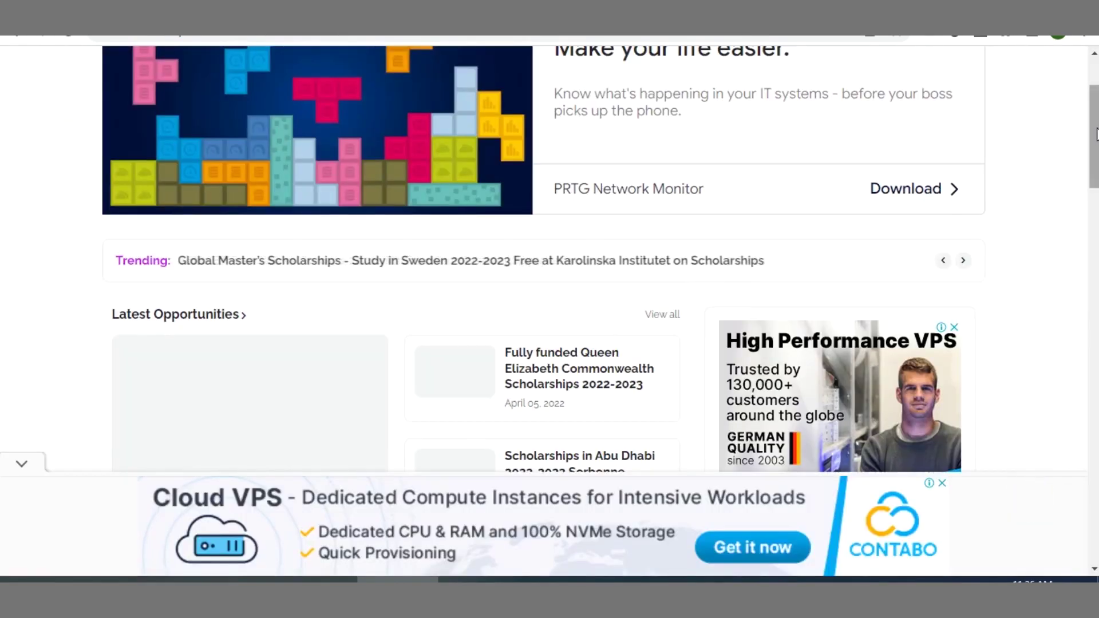
Scroll through the scholarship site's course and internship listings, then go back to the docs.google.com tab.
scroll(1096, 135, down, 5)
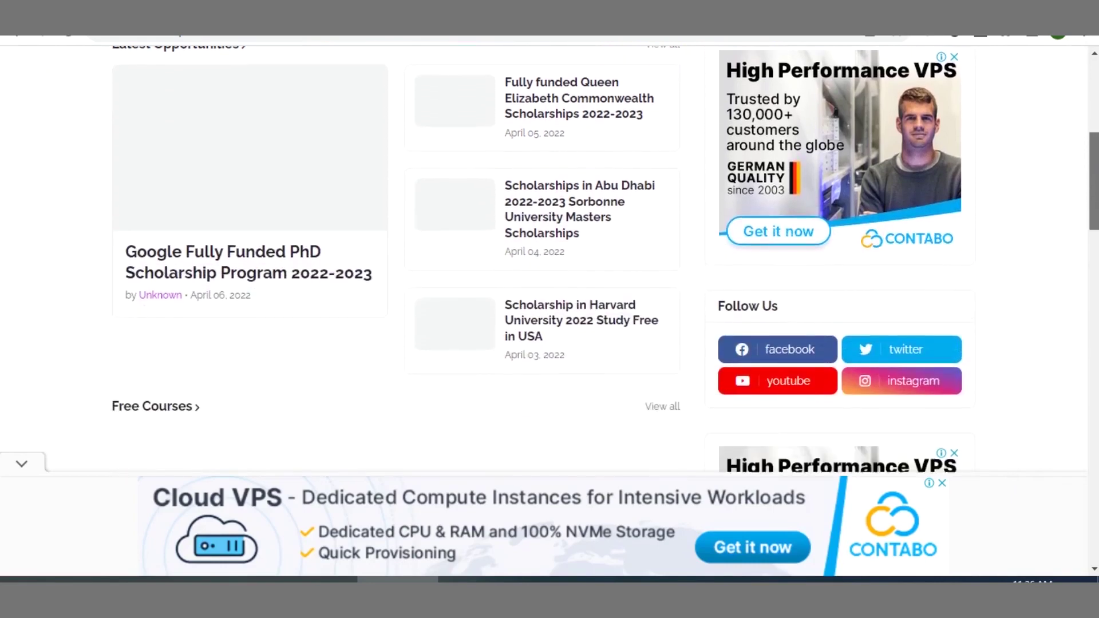
scroll(600, 259, up, 2)
scroll(600, 259, down, 2)
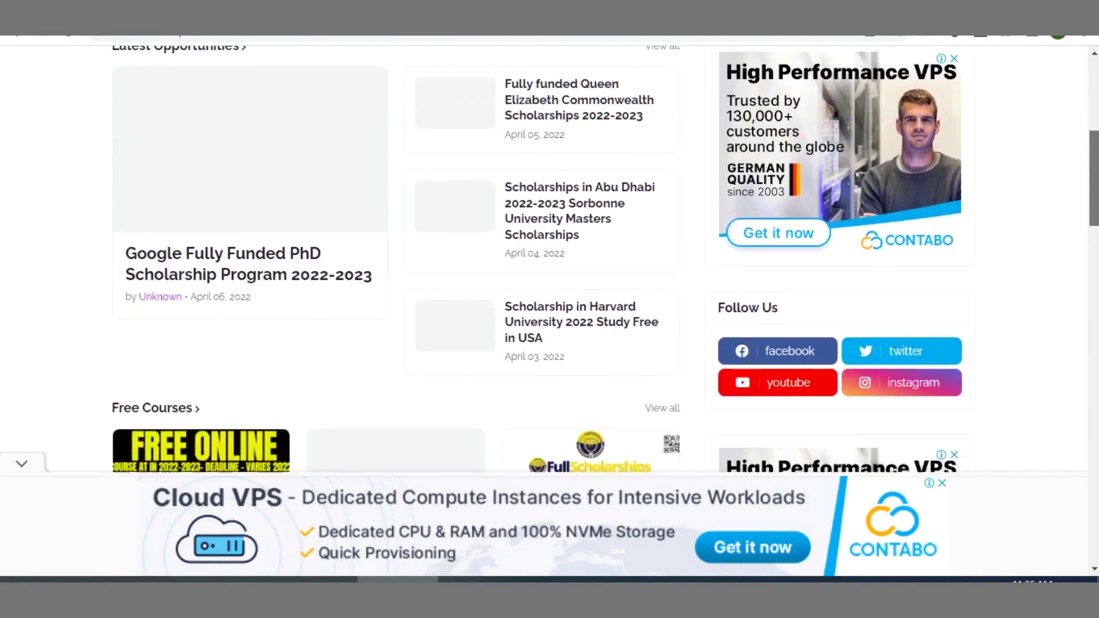
scroll(600, 260, down, 1)
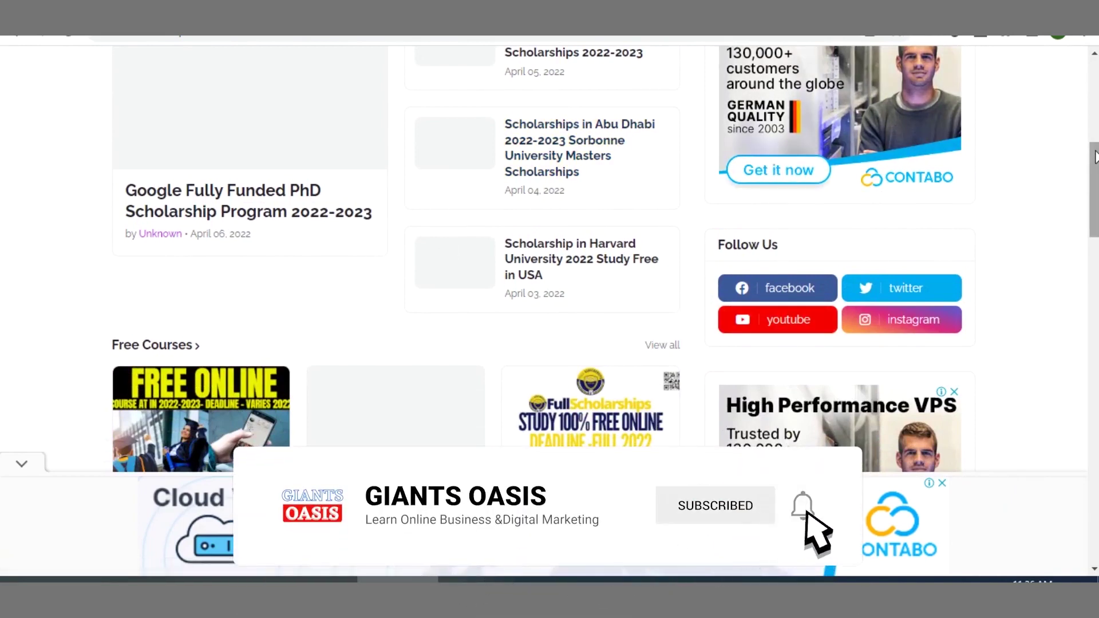
scroll(1094, 157, down, 4)
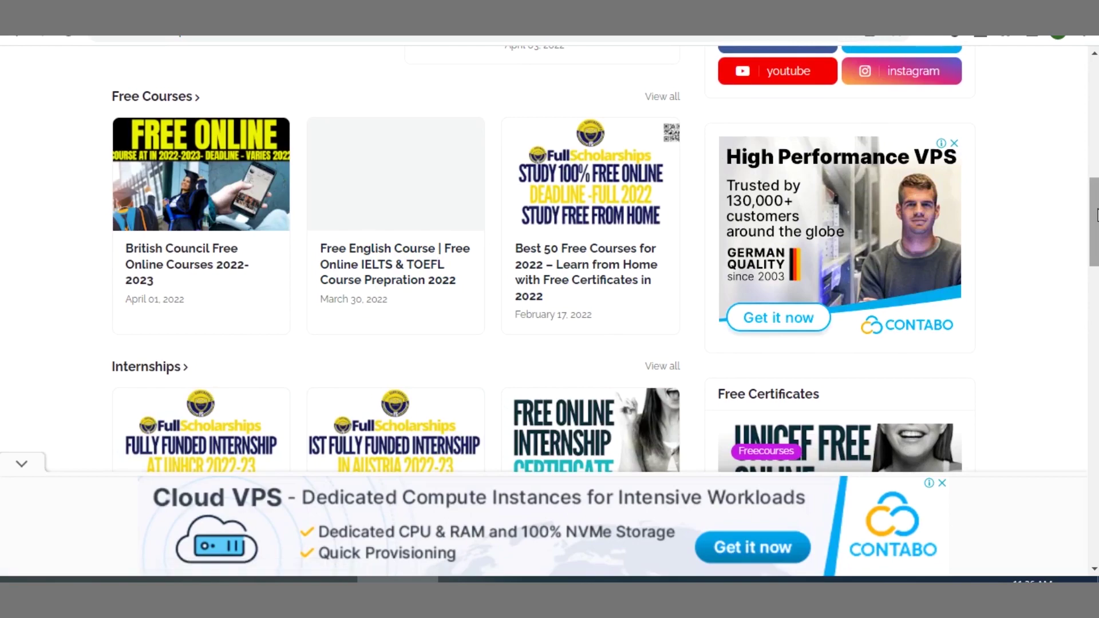
drag(1096, 216, 1097, 259)
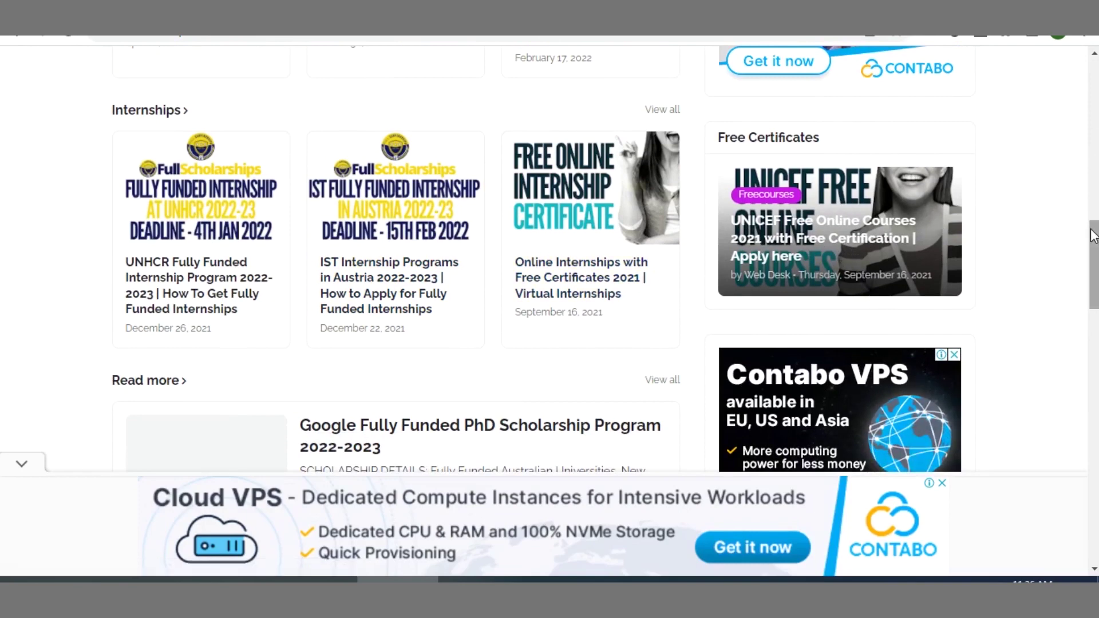
drag(1093, 235, 1093, 299)
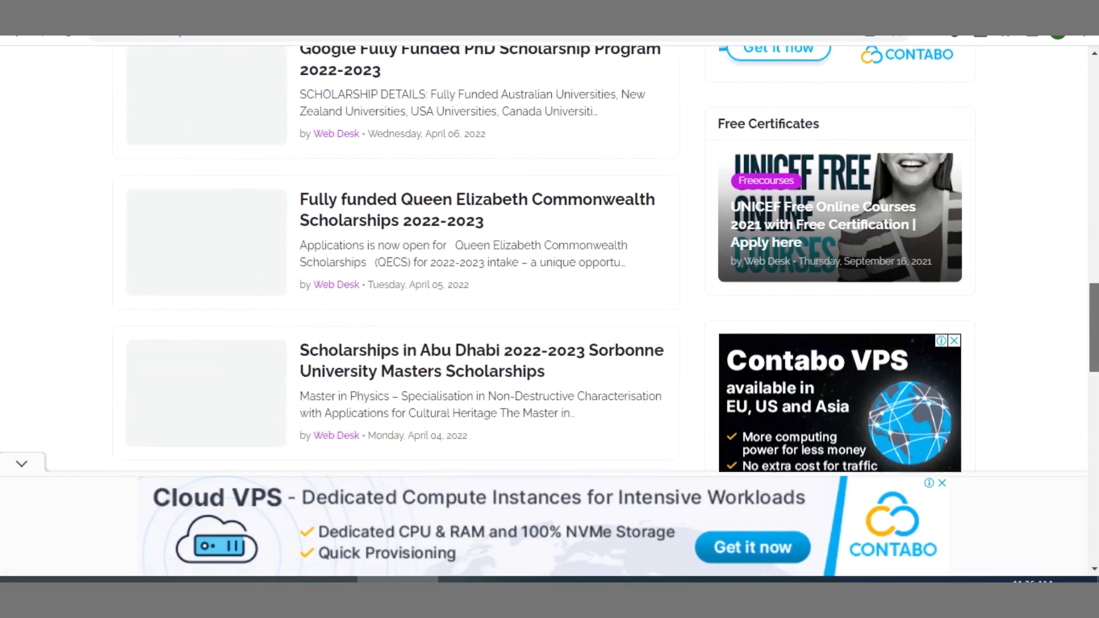
scroll(720, 213, up, 2)
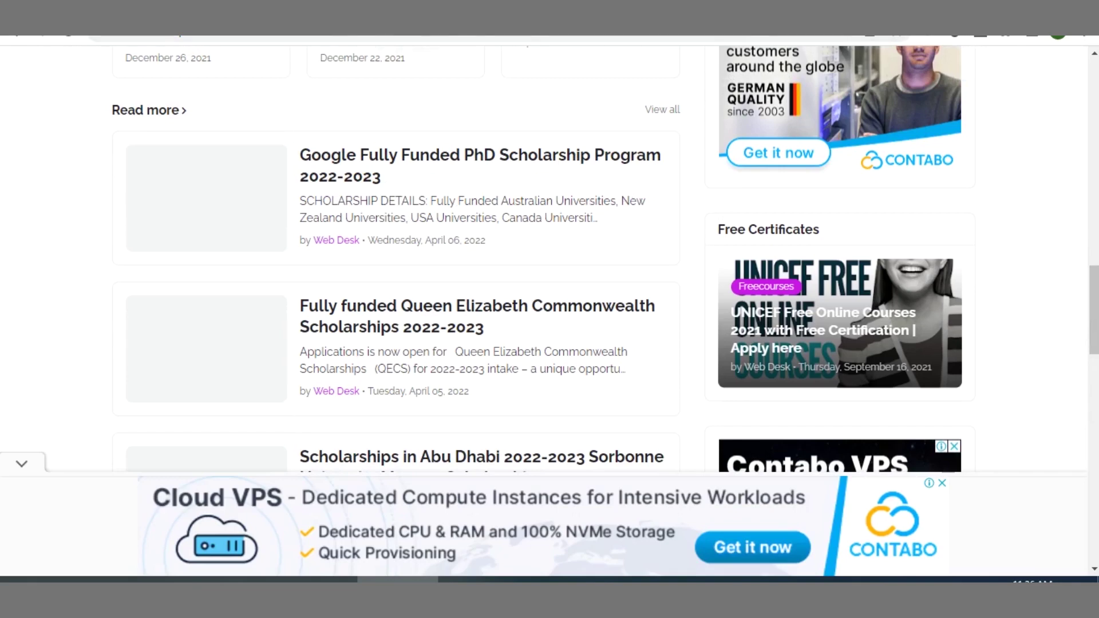
click(400, 18)
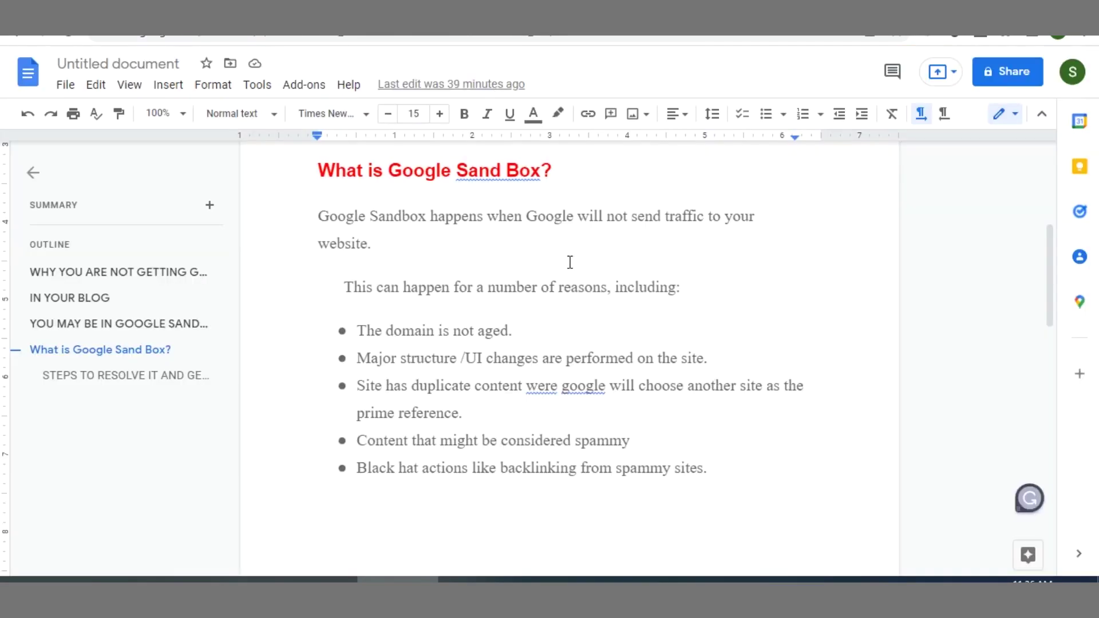
click(485, 407)
drag(460, 404, 356, 387)
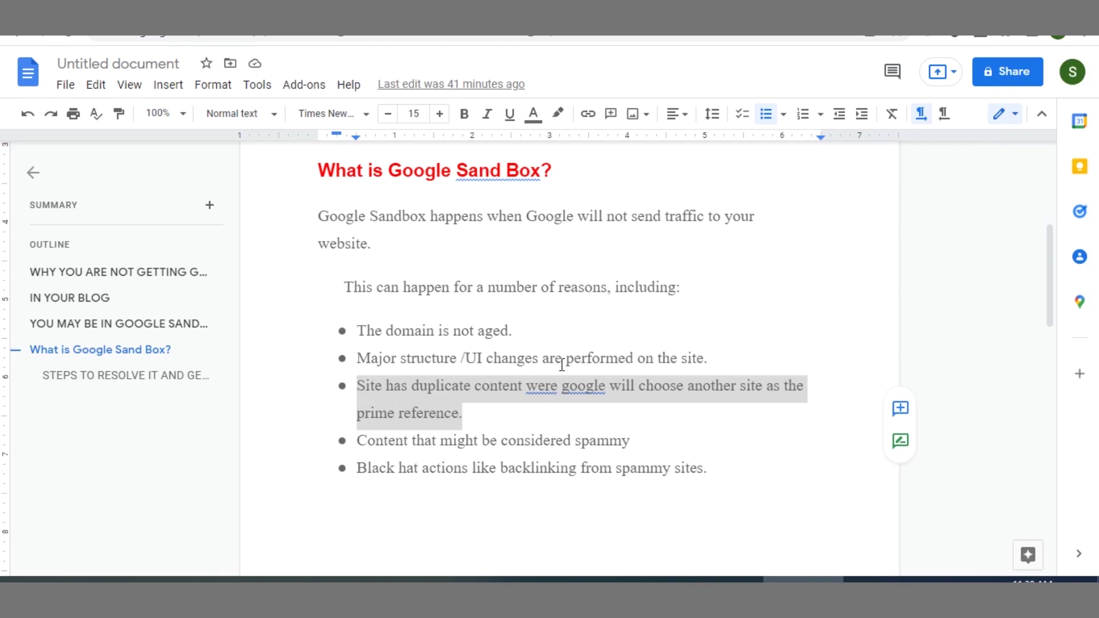
click(499, 413)
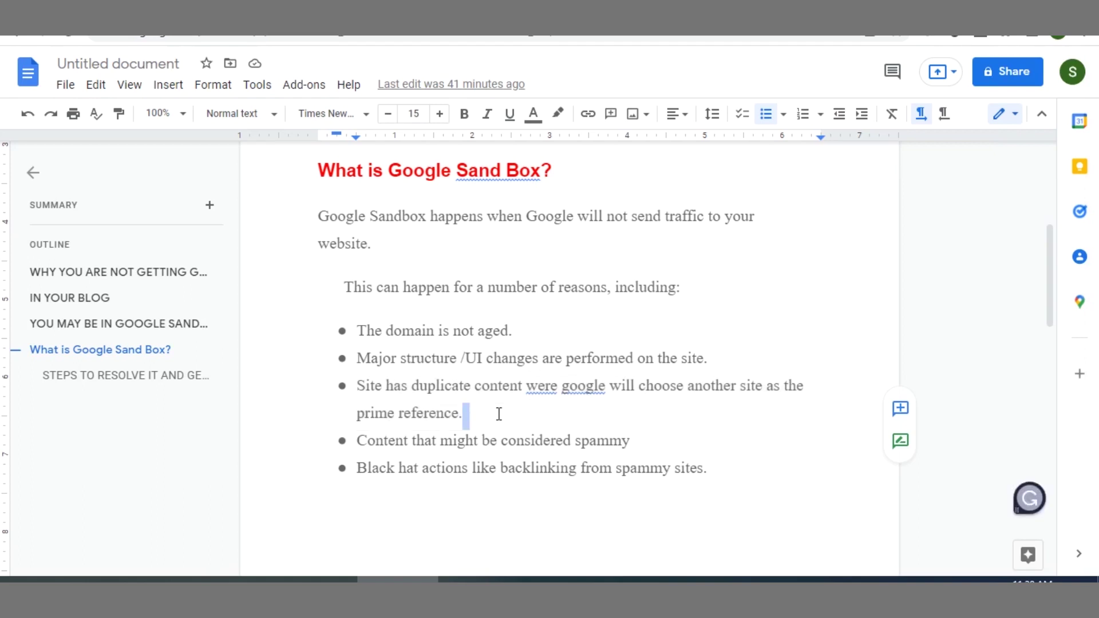
click(498, 413)
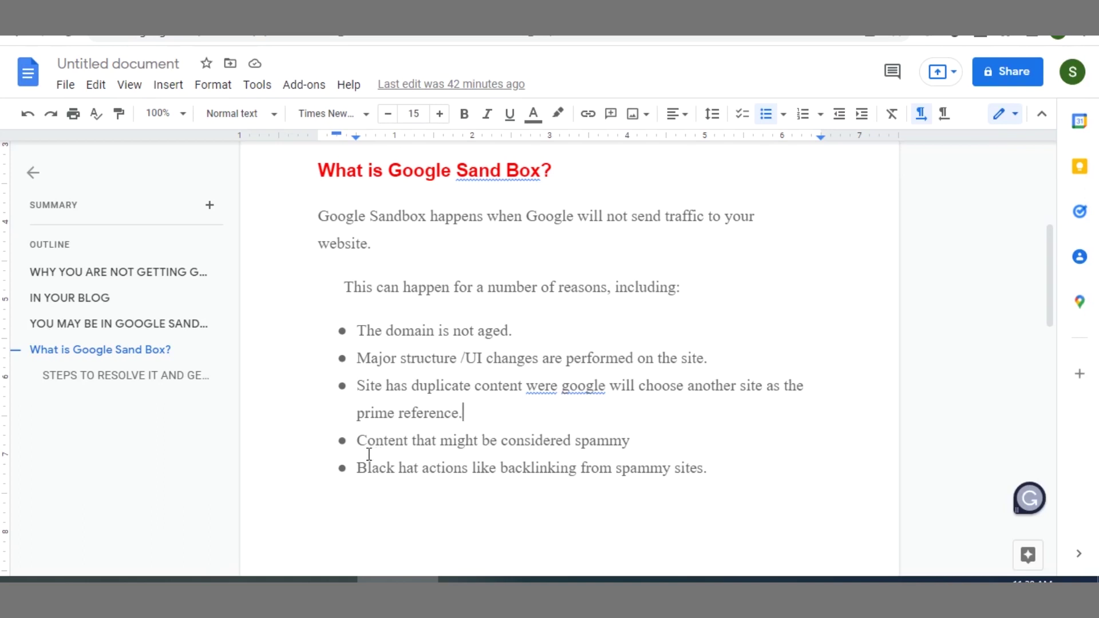
drag(359, 446, 652, 452)
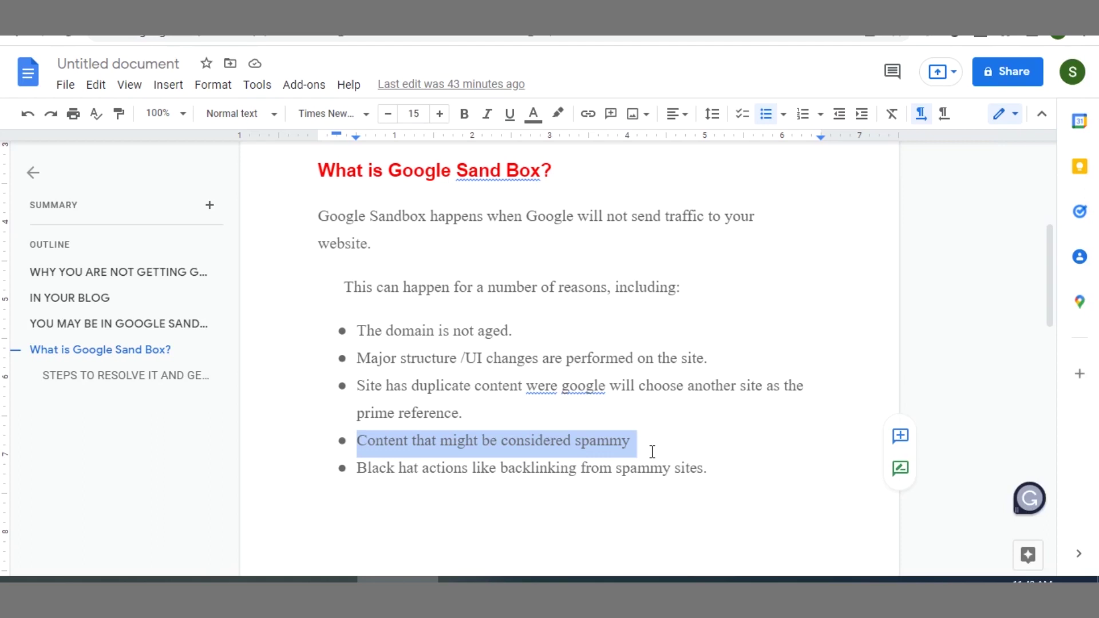
click(651, 451)
key(Right)
key(Right)
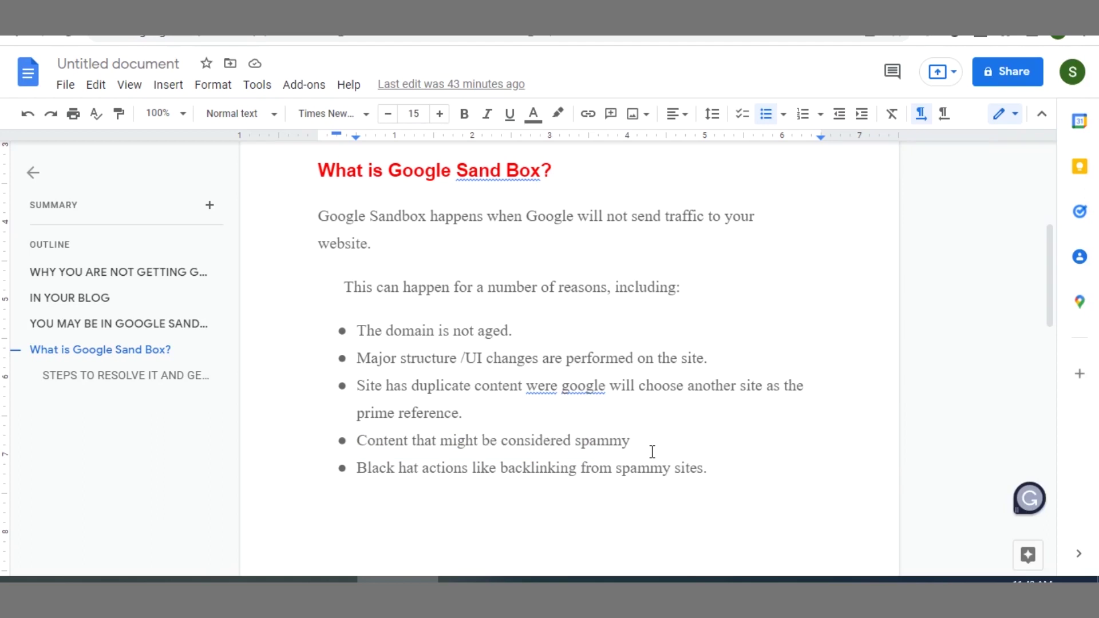
key(ctrl+End)
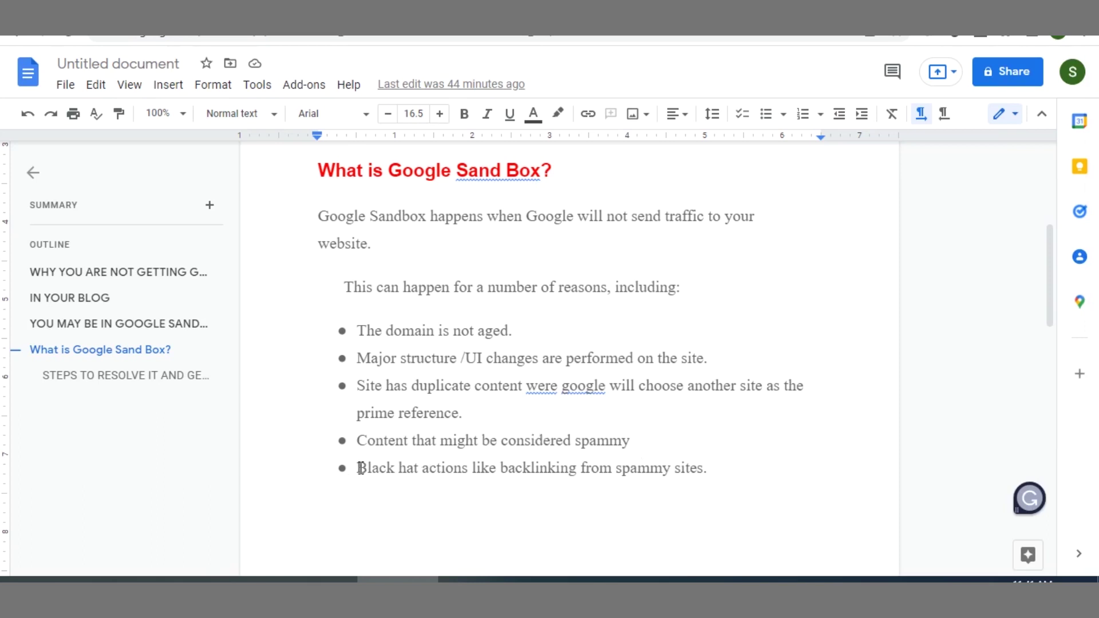
Press Enter after the black hat actions bullet to close the list with blank plain lines.
drag(359, 468, 718, 469)
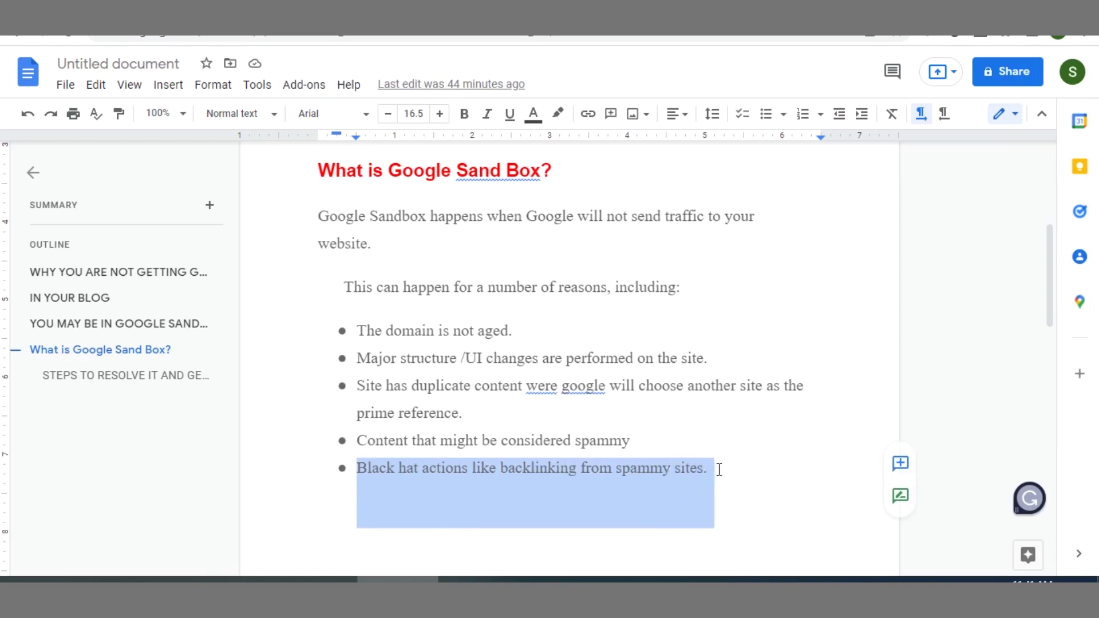
click(719, 469)
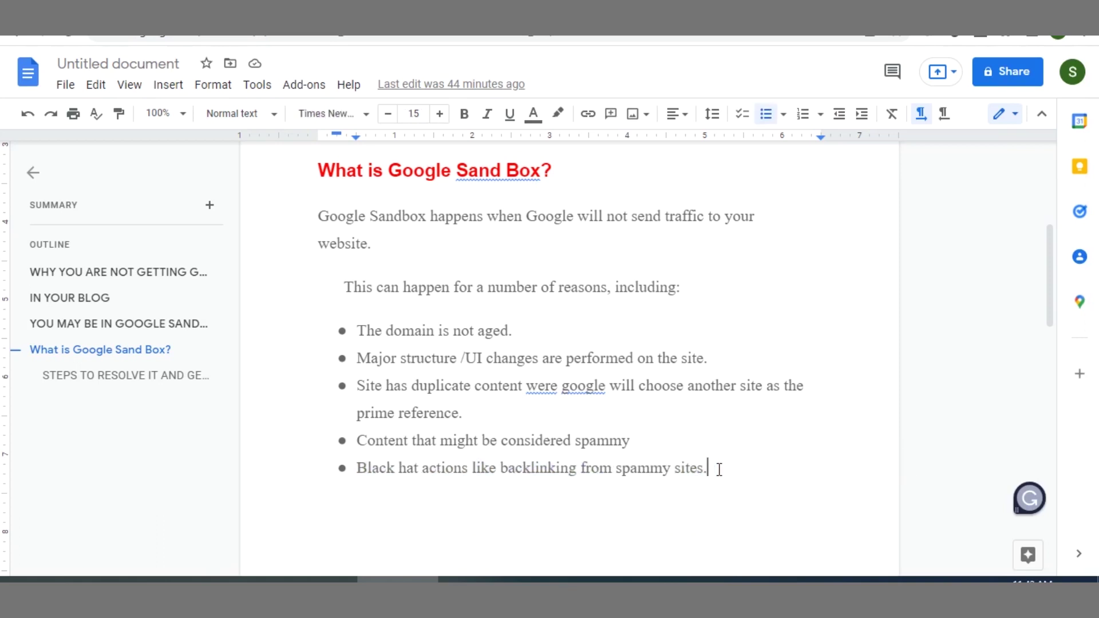
key(Return)
key(Return)
key(Return)
key(Return)
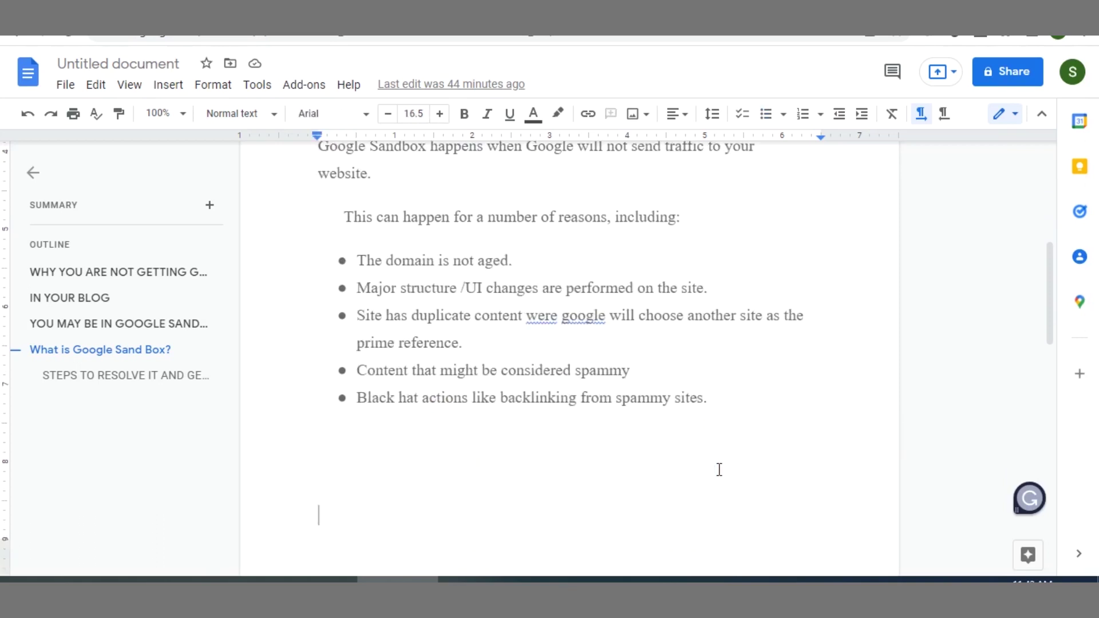
key(Up)
key(Down)
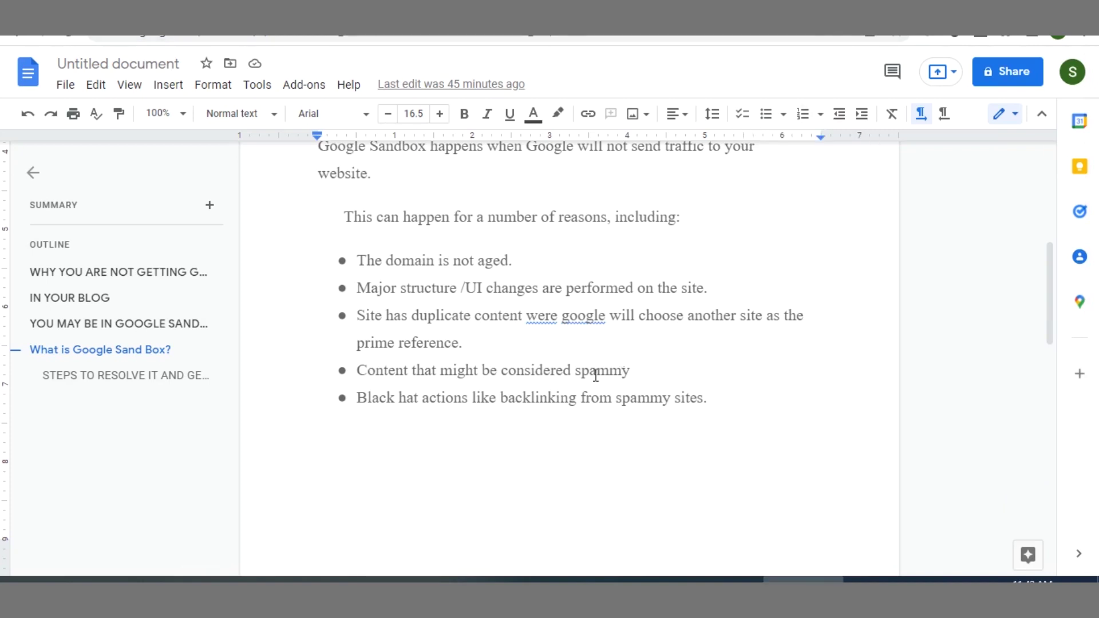
Place the cursor on the blank line below the causes list, ahead of the STEPS TO RESOLVE IT section.
double_click(718, 405)
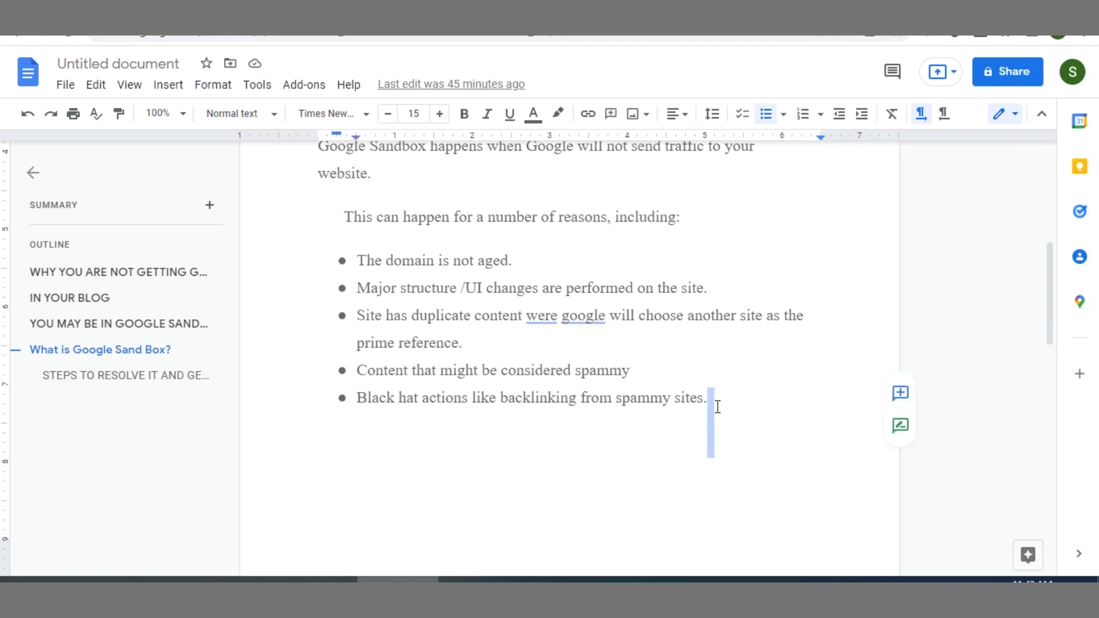
key(Right)
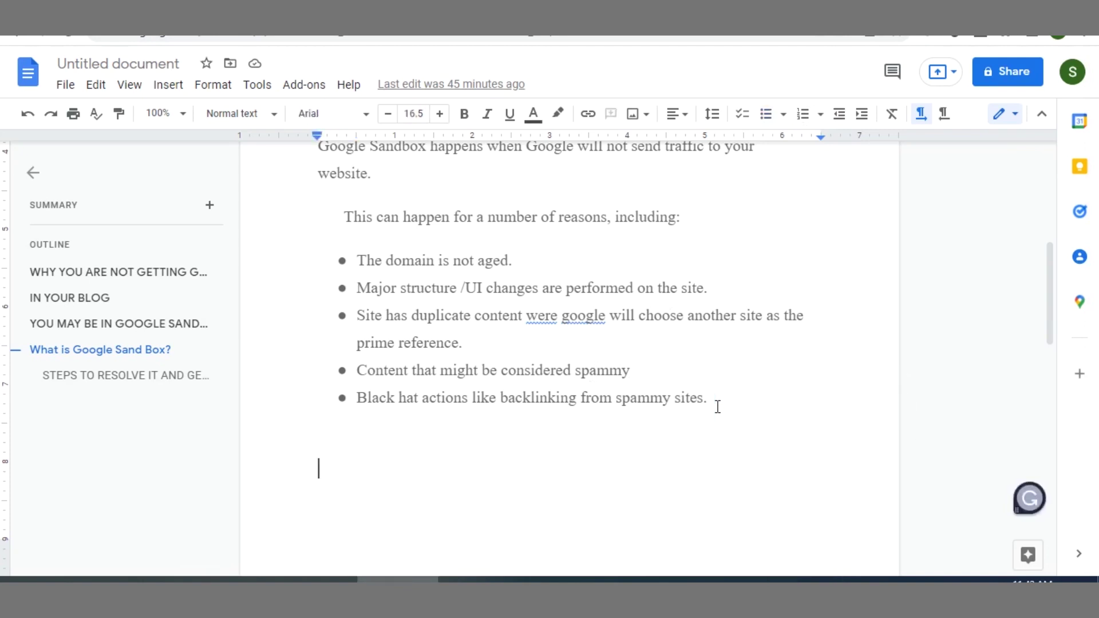
click(717, 407)
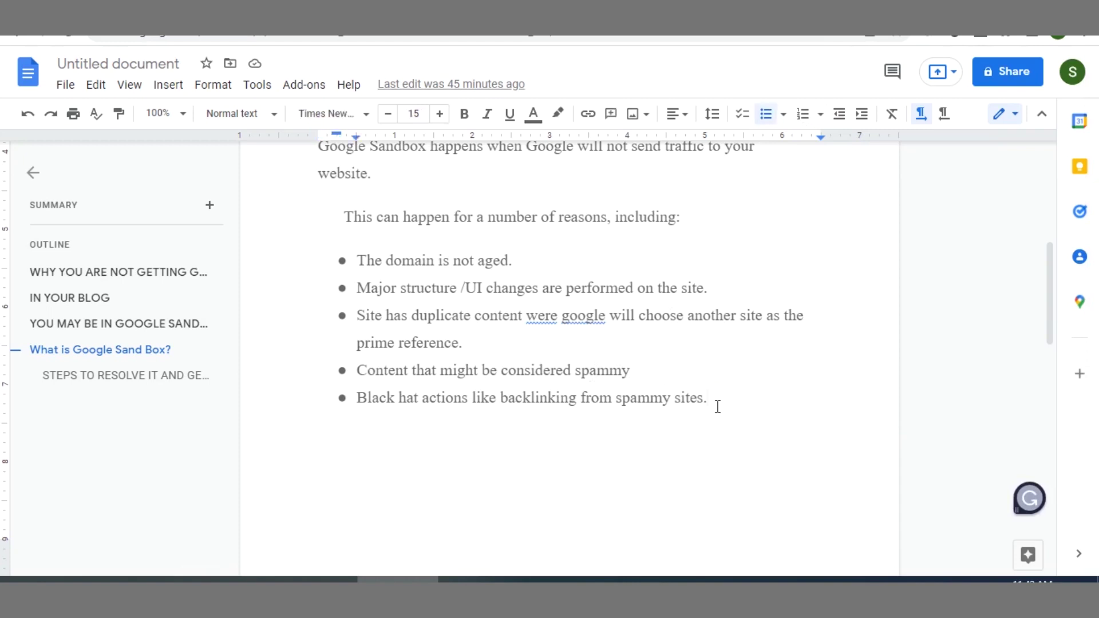
key(Right)
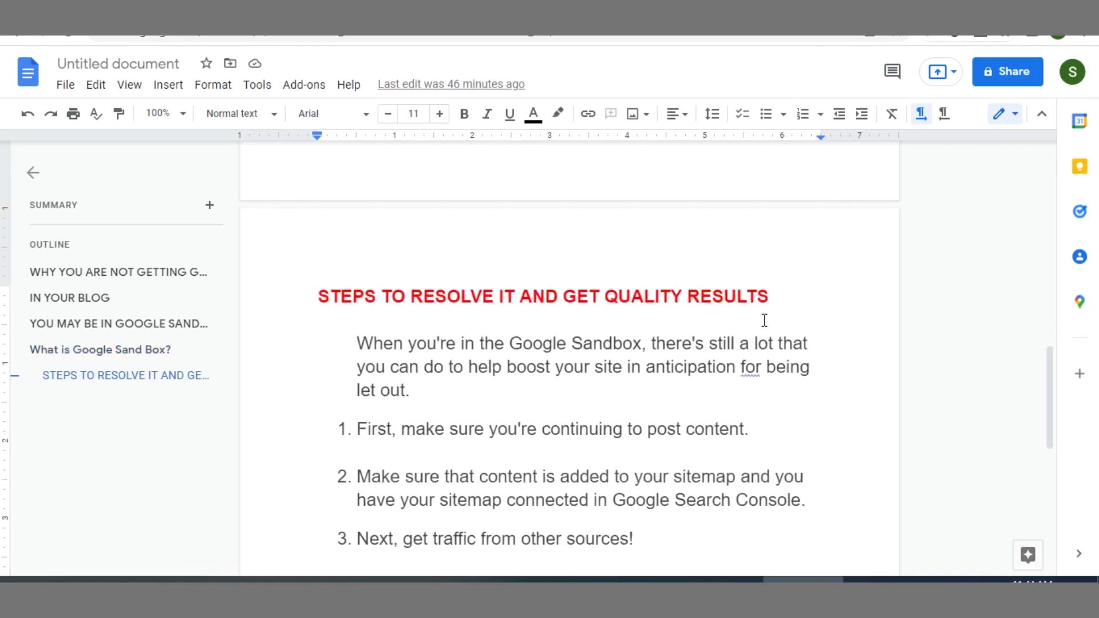
double_click(790, 309)
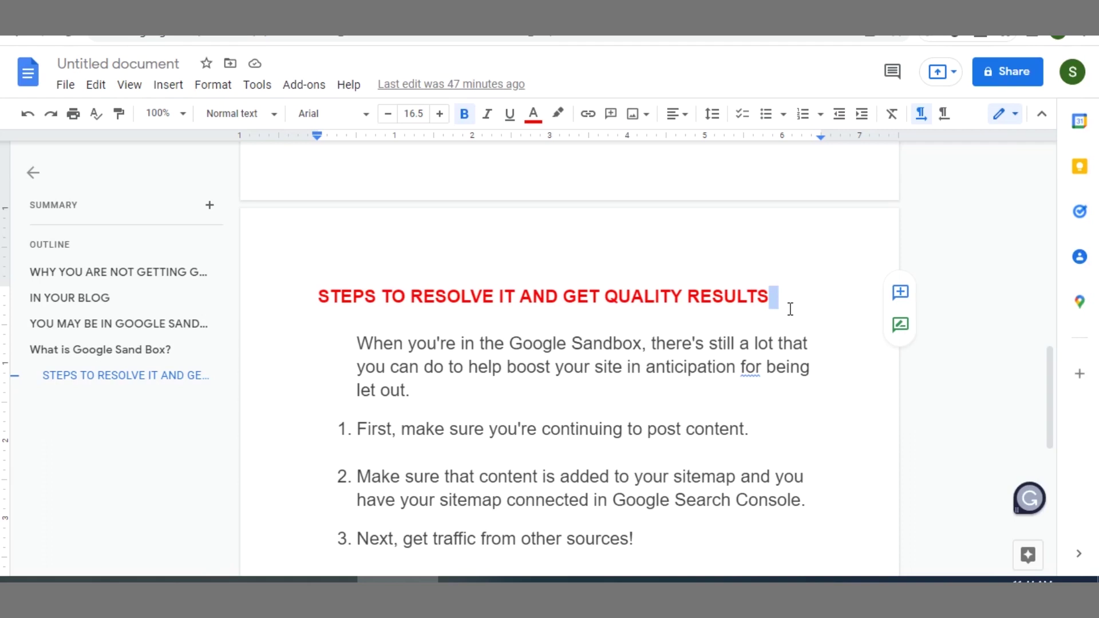
click(817, 504)
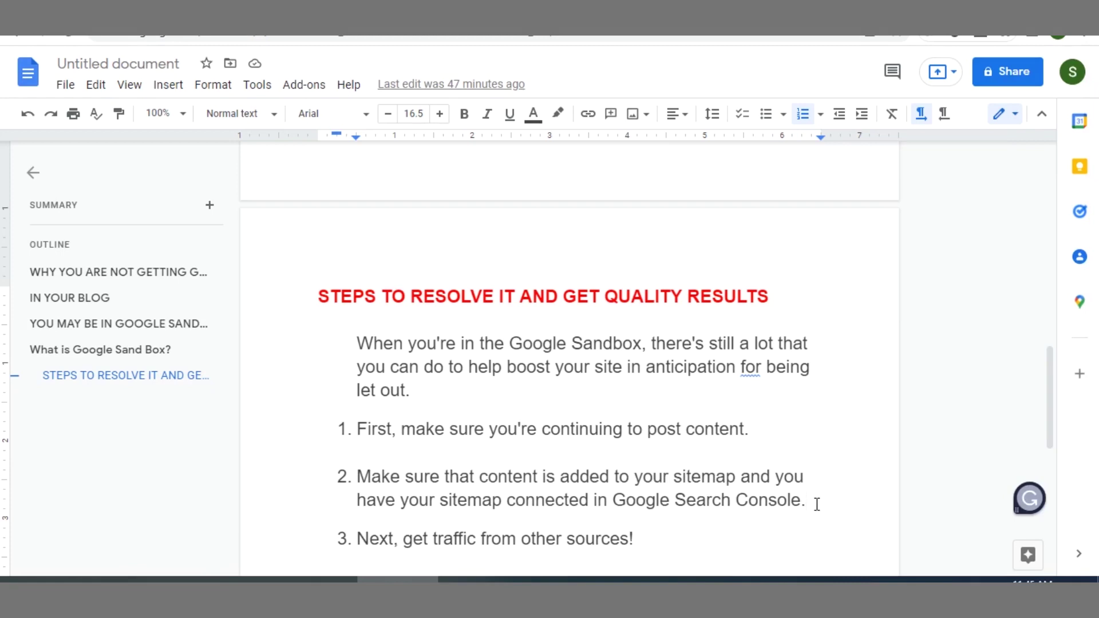
key(Down)
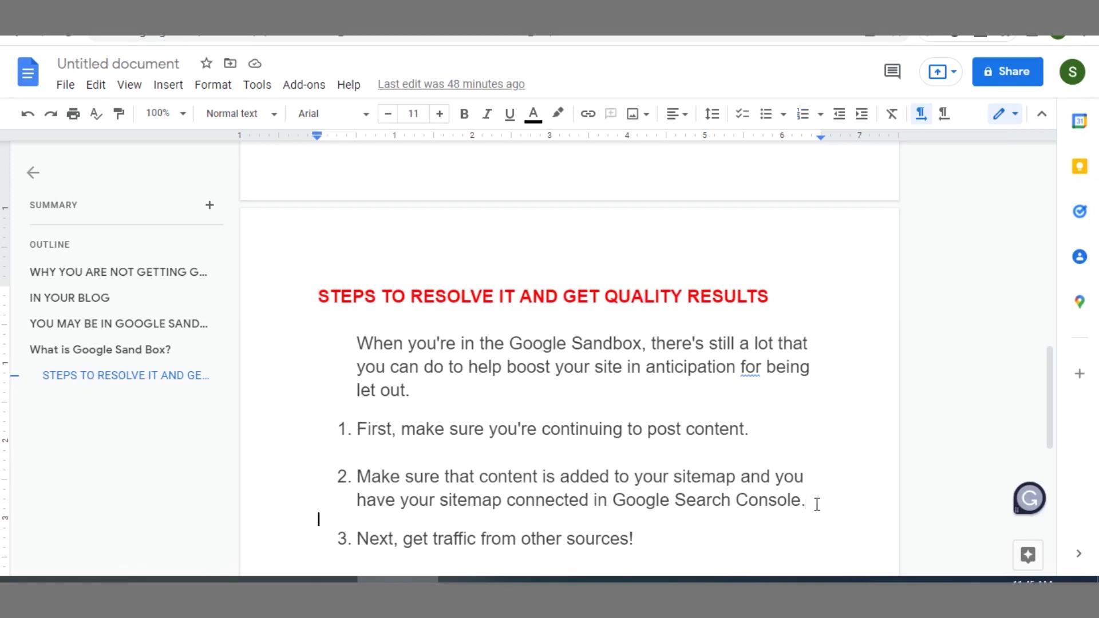
key(Down)
key(Down)
key(Down)
key(Down)
key(Down)
key(Down)
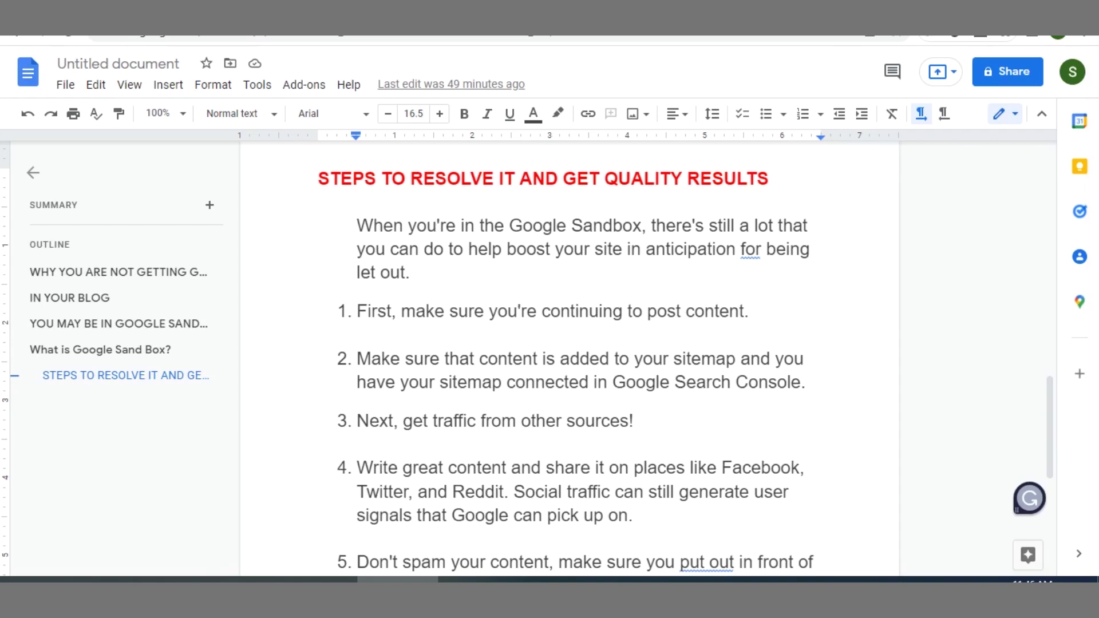
Bring the full text of step 5 ('don't spam your content') into view.
key(Down)
key(Down)
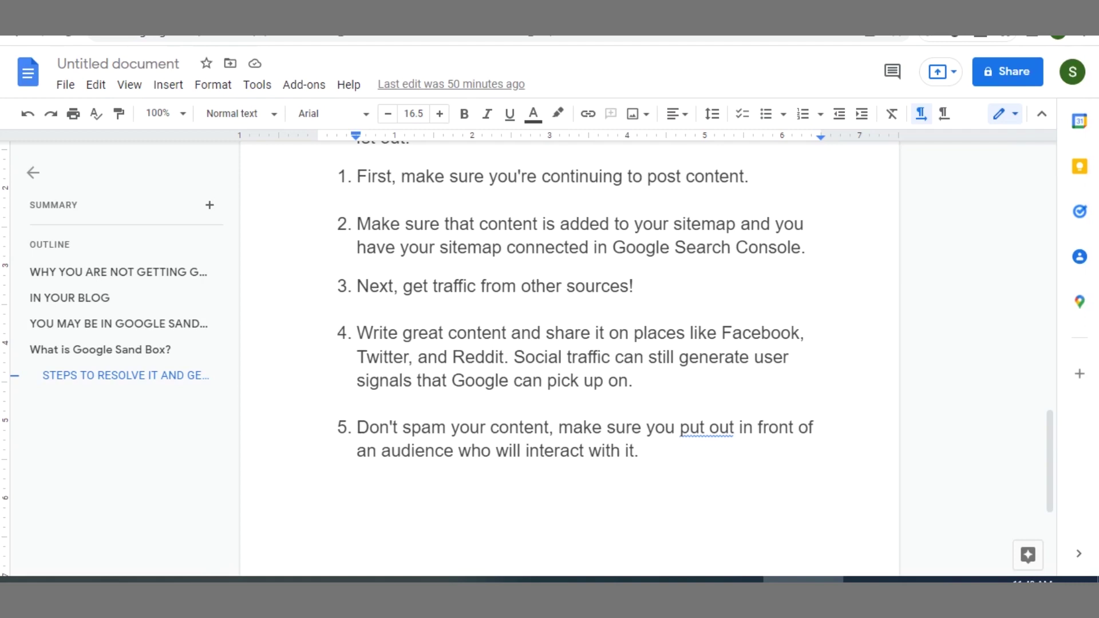
scroll(569, 355, up, 3)
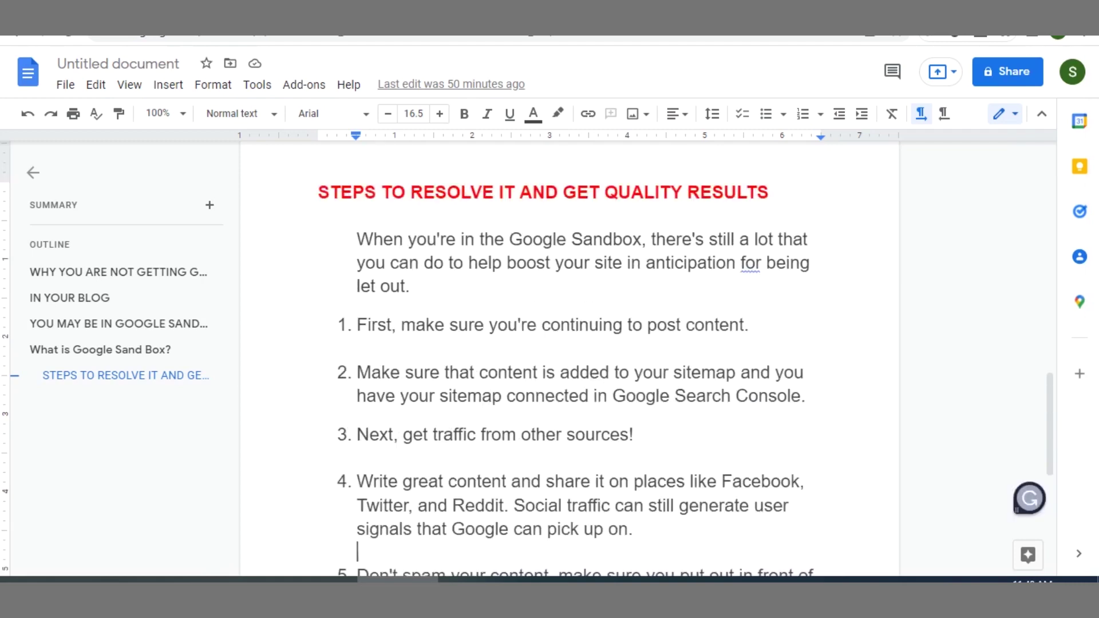
scroll(569, 355, up, 6)
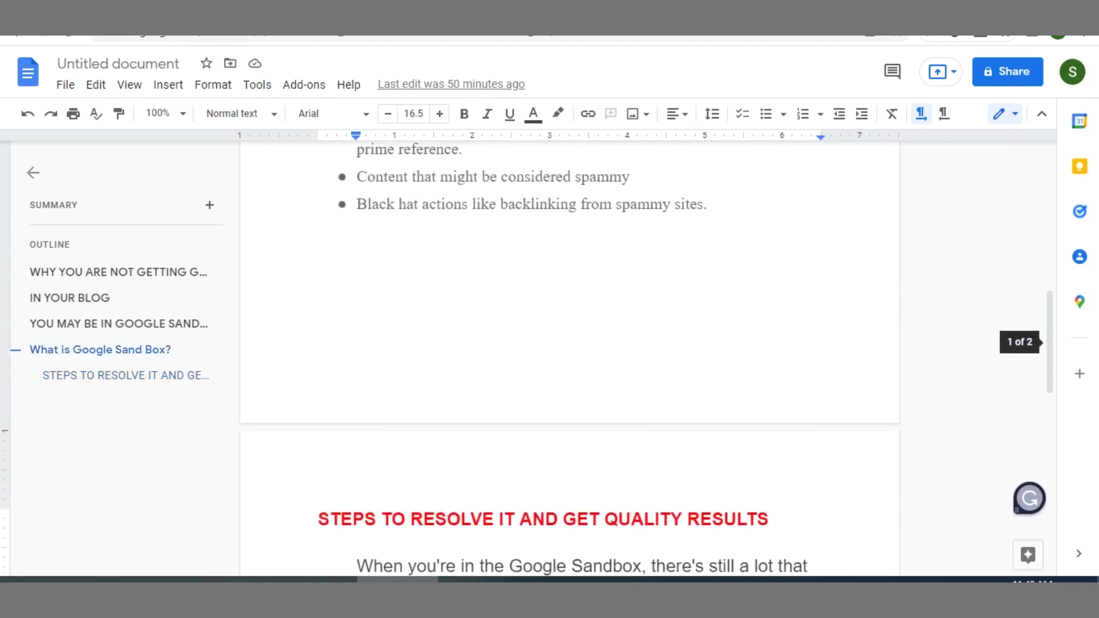
scroll(569, 355, up, 6)
scroll(570, 355, up, 1)
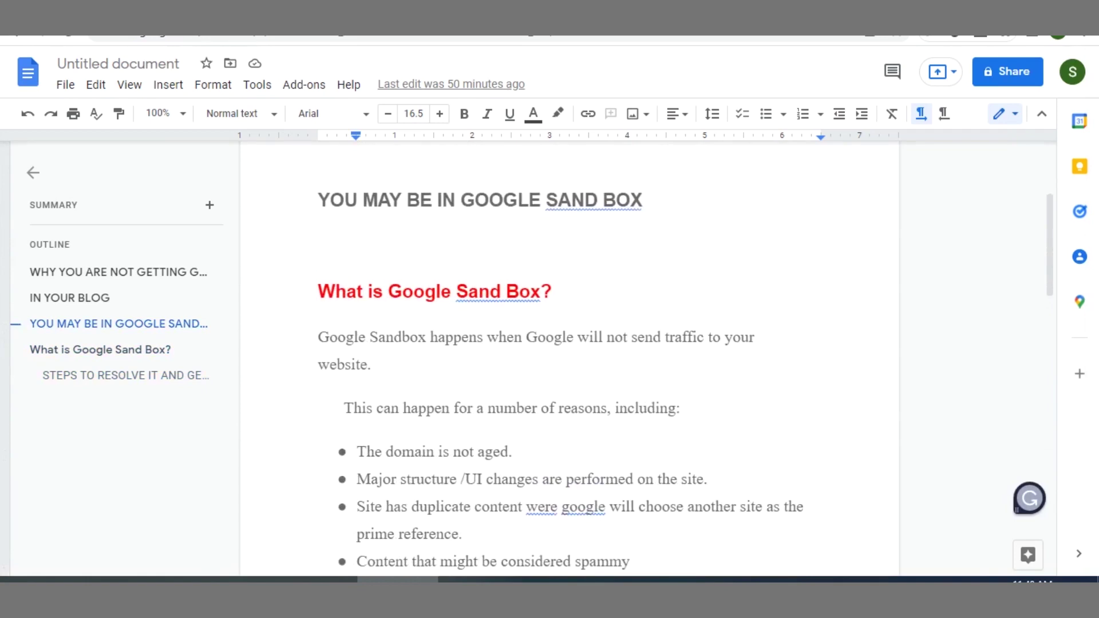
scroll(569, 354, down, 10)
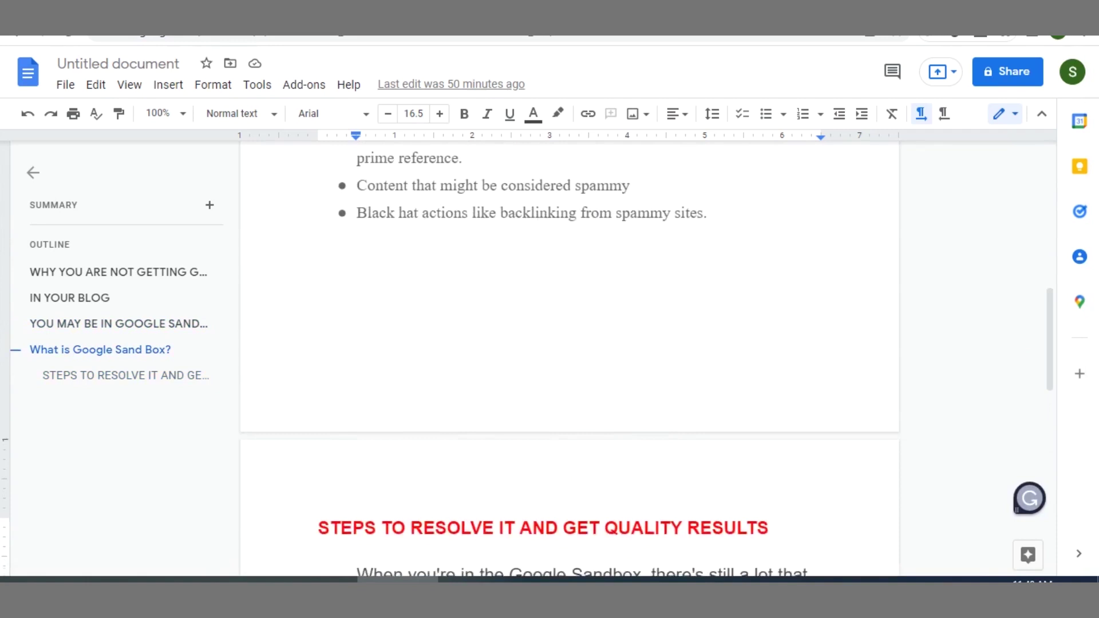
scroll(569, 355, down, 2)
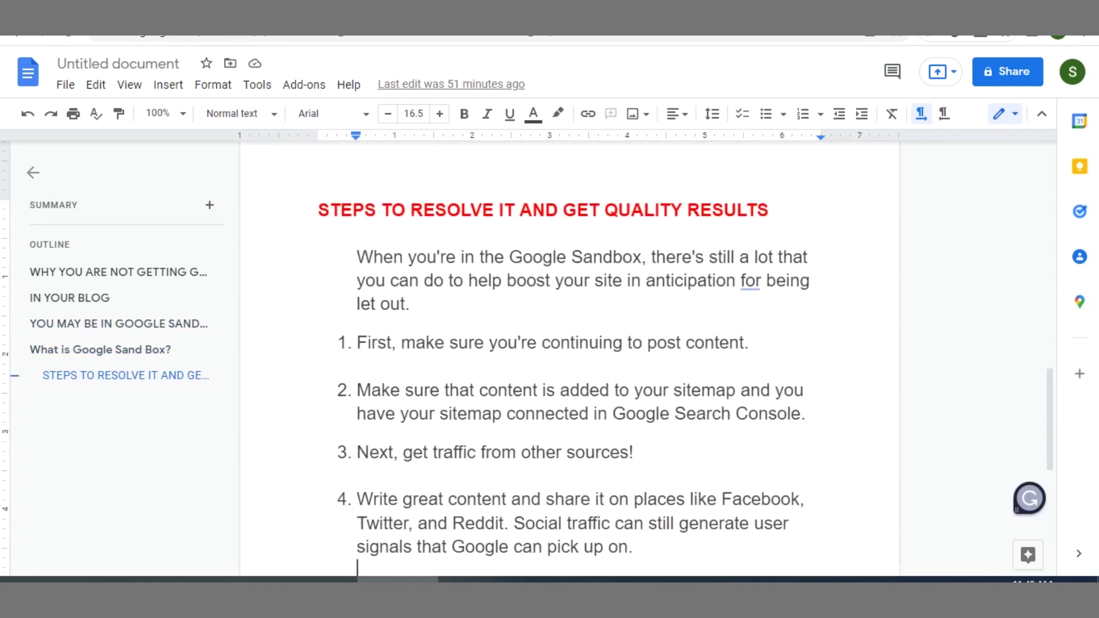
scroll(570, 355, down, 1)
scroll(569, 355, up, 1)
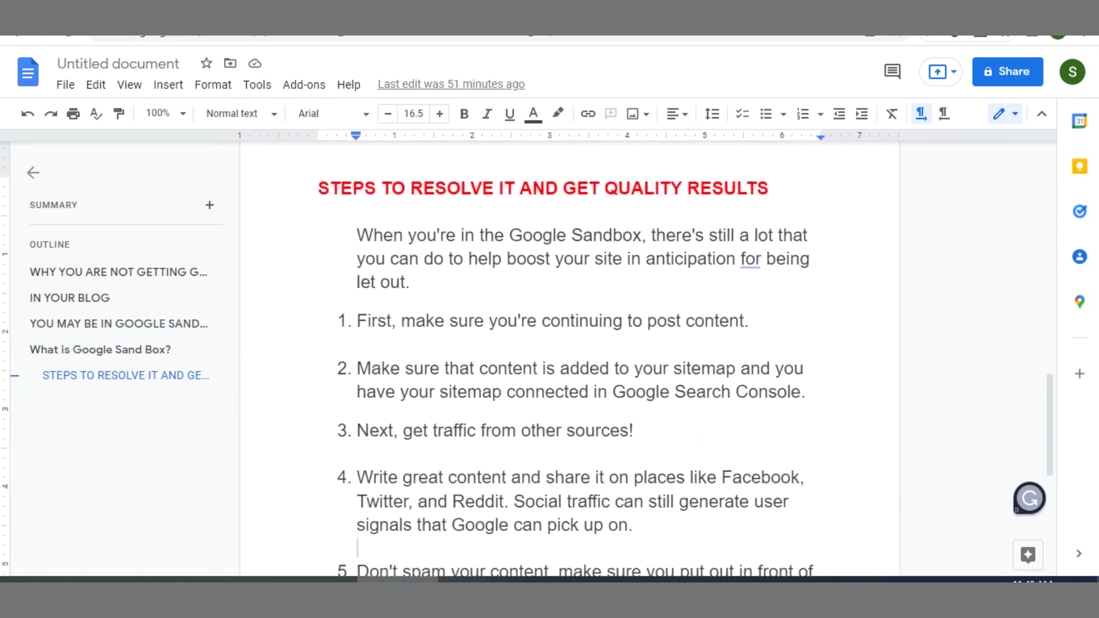